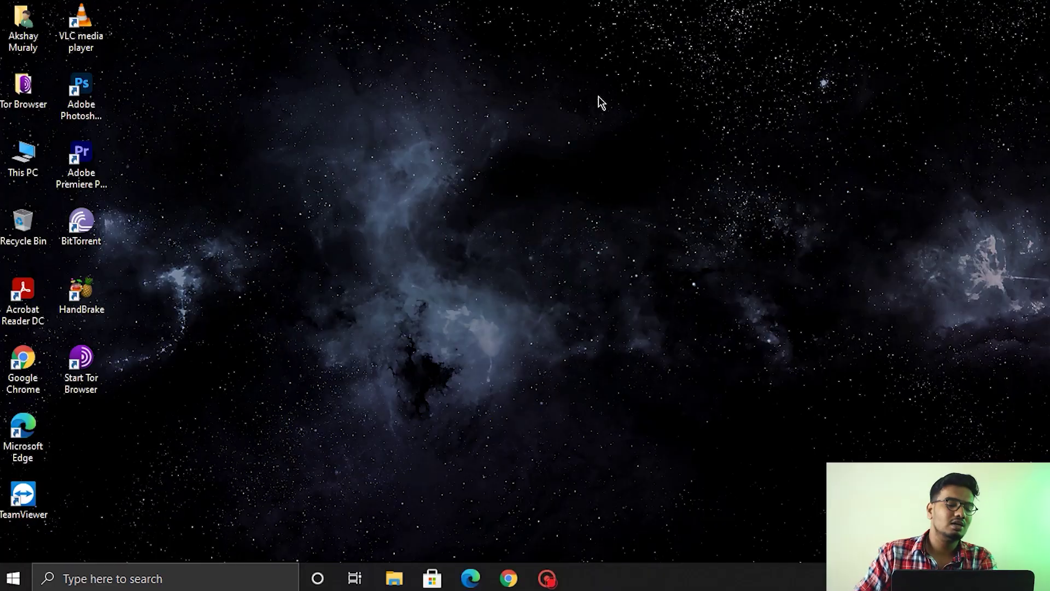
Step: Launch Premiere Pro 2020 and dismiss the Open Project dialog to stay on the Home screen
{"action": "double_click", "coordinate": [104, 149]}
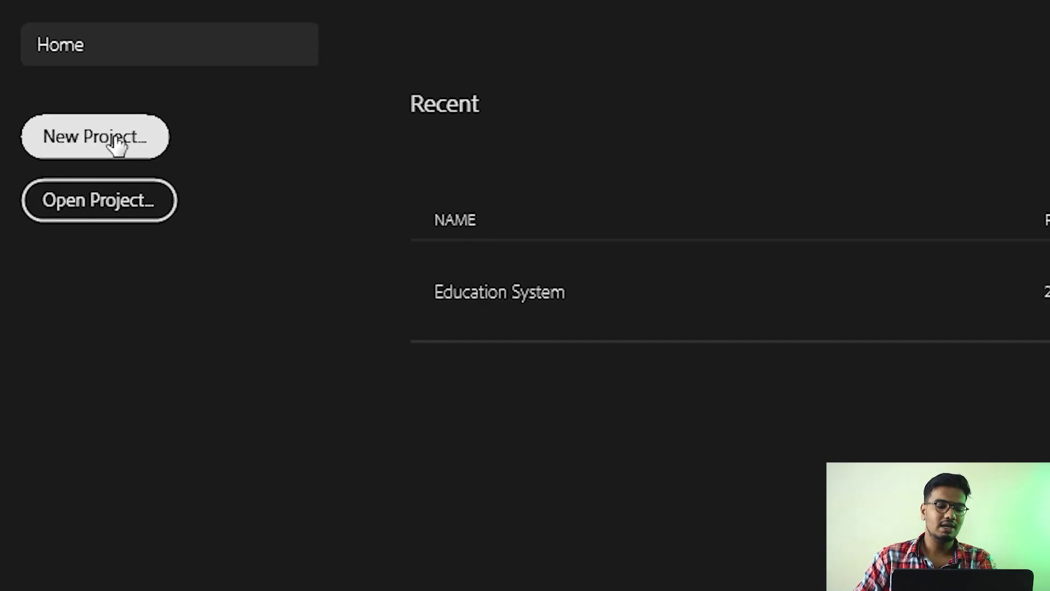
{"action": "left_click", "coordinate": [100, 223]}
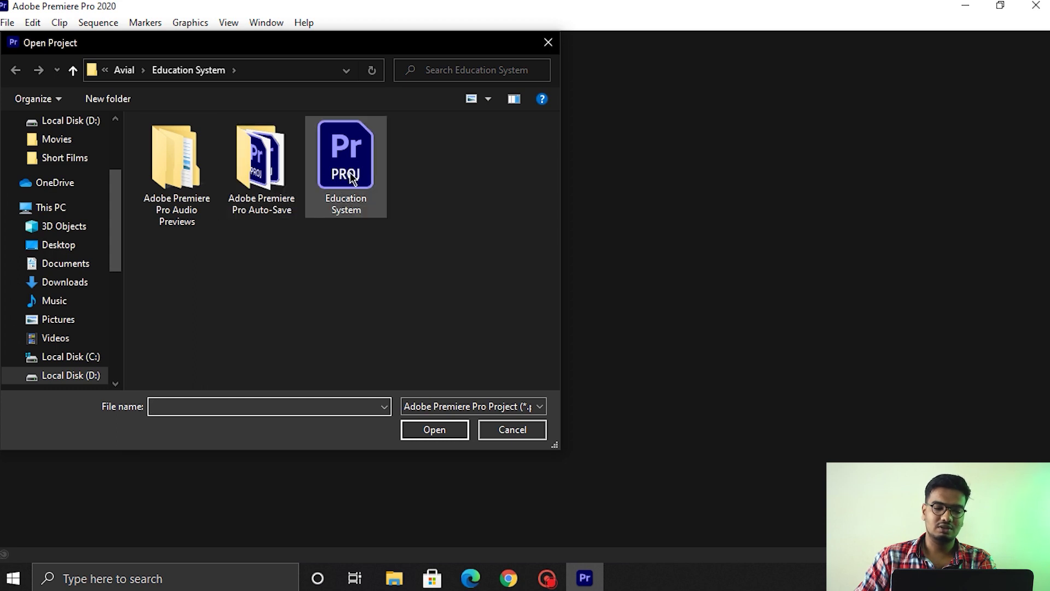
{"action": "key", "text": "Escape"}
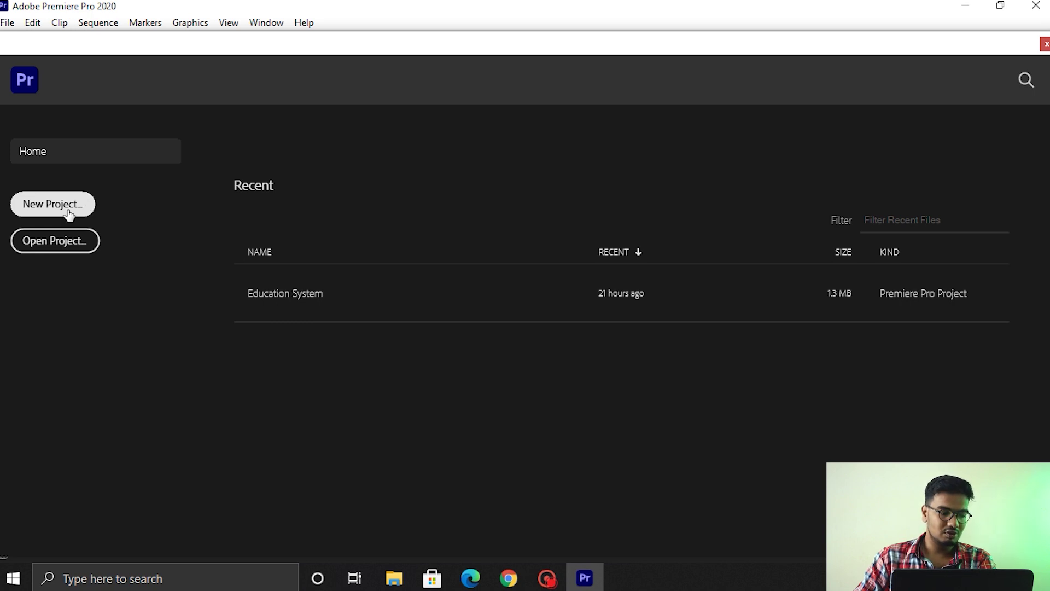
Step: Create a new empty project named 'Video Editing'
{"action": "left_click", "coordinate": [69, 214]}
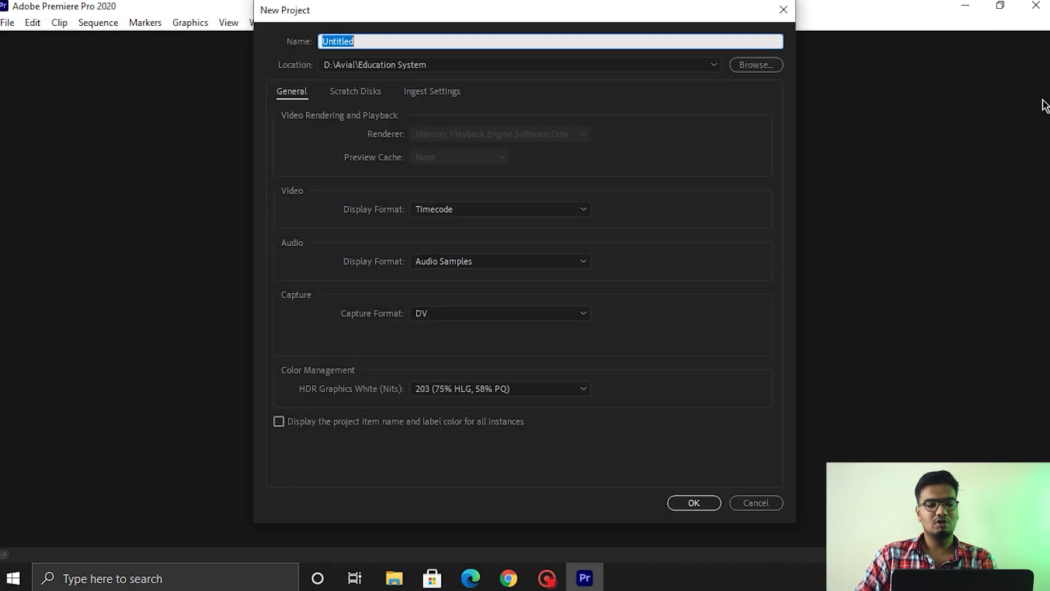
{"action": "key", "text": "BackSpace"}
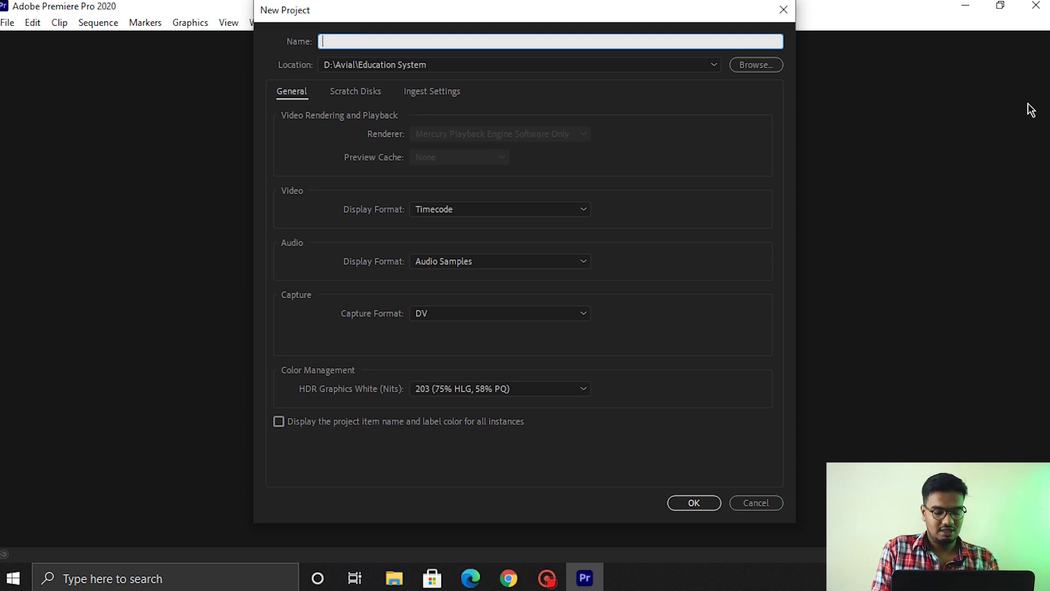
{"action": "type", "text": "Video Editing"}
{"action": "left_click", "coordinate": [694, 503]}
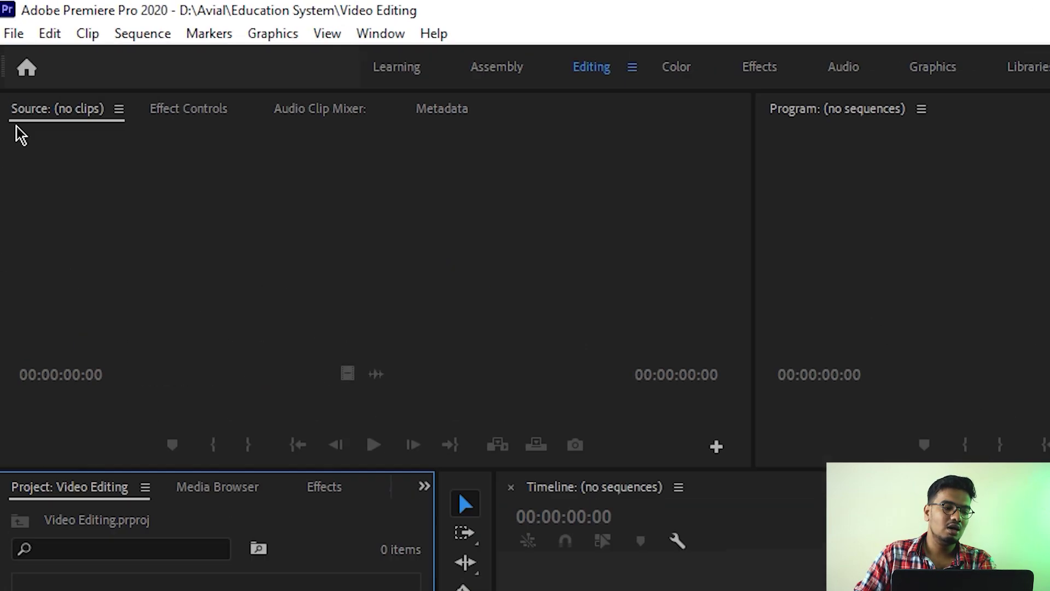
{"action": "left_click", "coordinate": [9, 23]}
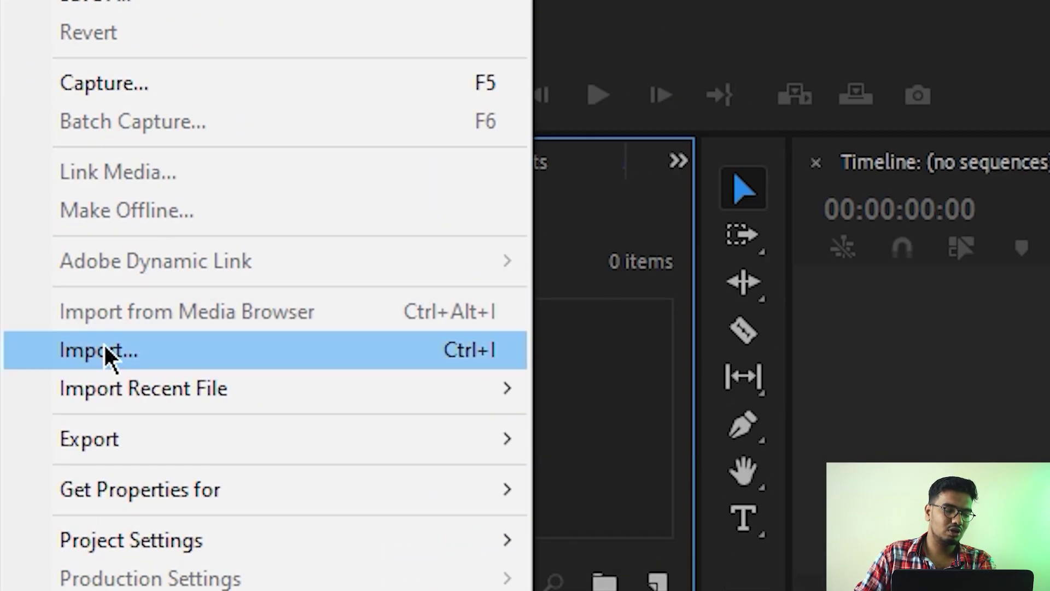
{"action": "left_click", "coordinate": [312, 367]}
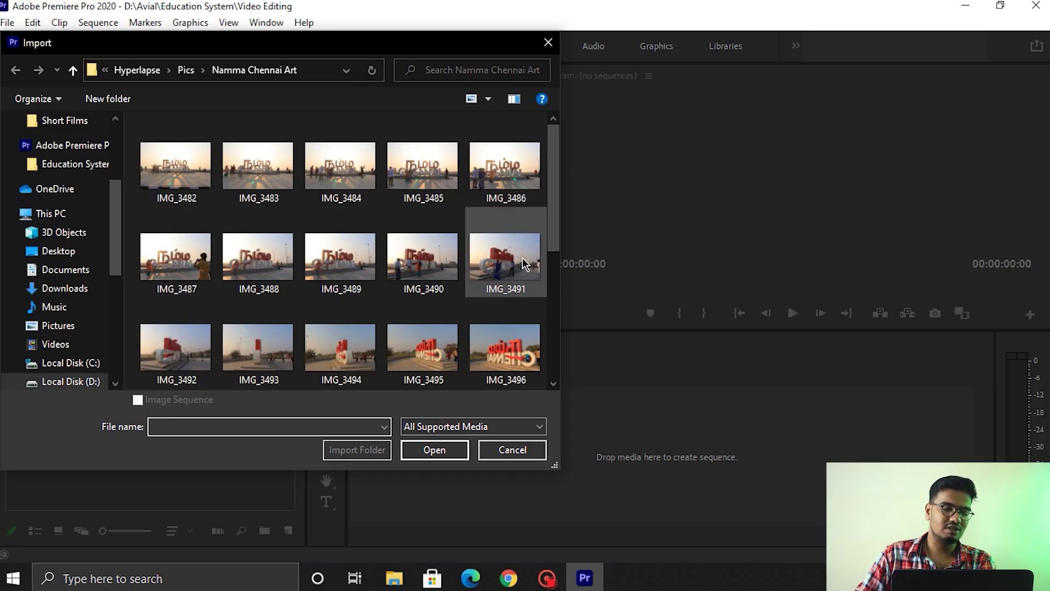
{"action": "scroll", "coordinate": [524, 264], "scroll_direction": "down", "scroll_amount": 3}
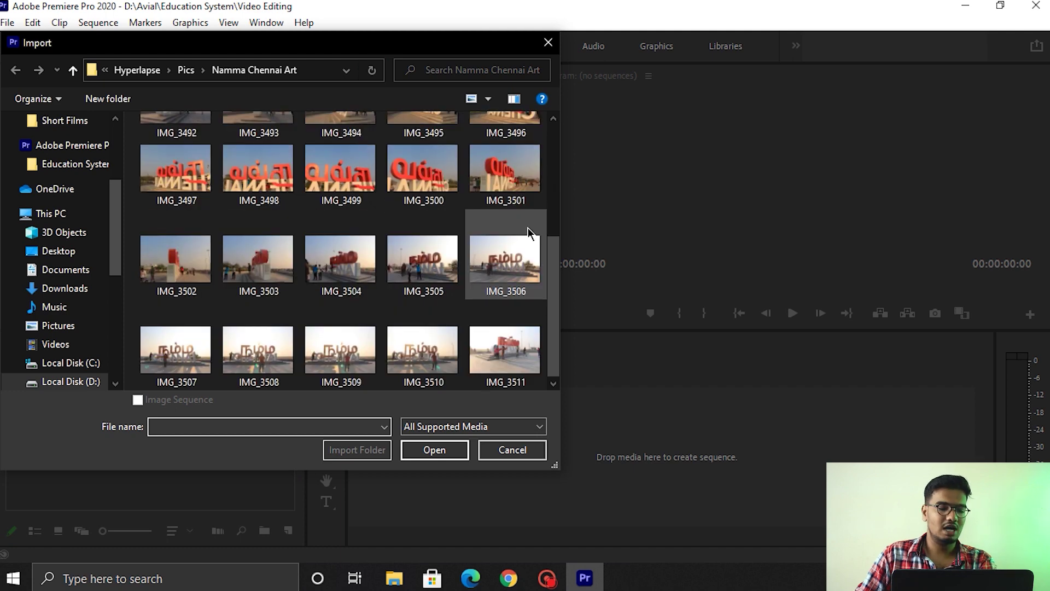
{"action": "scroll", "coordinate": [80, 279], "scroll_direction": "down", "scroll_amount": 1}
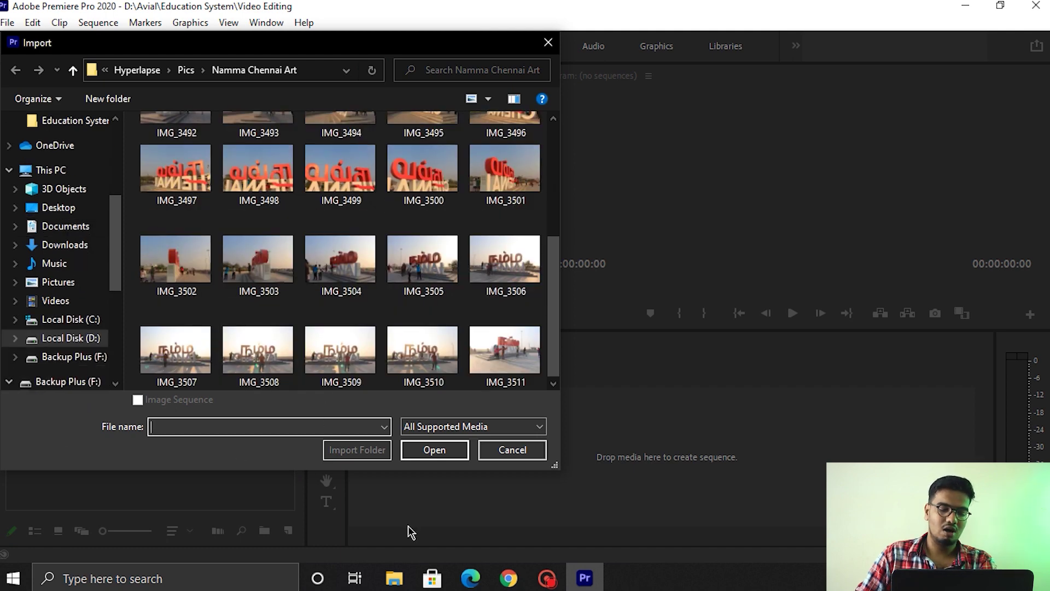
{"action": "left_click", "coordinate": [511, 450]}
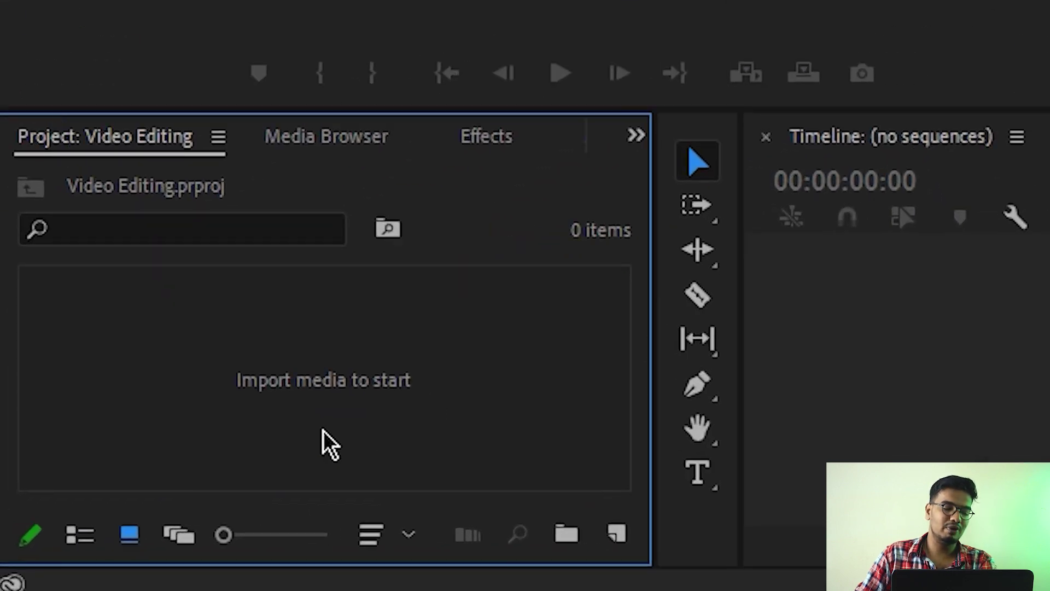
{"action": "double_click", "coordinate": [462, 382]}
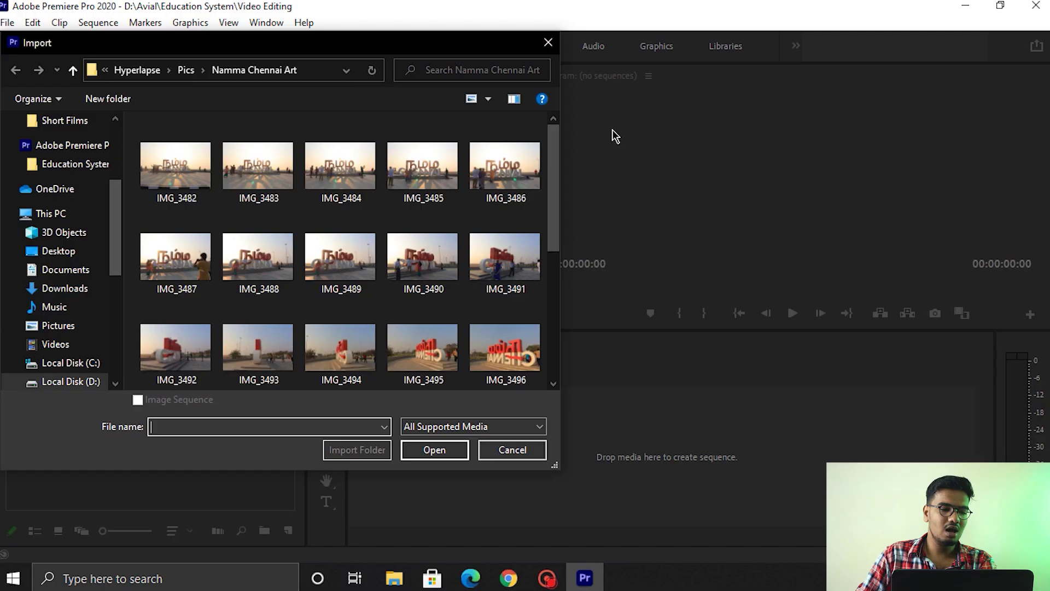
{"action": "scroll", "coordinate": [60, 274], "scroll_direction": "down", "scroll_amount": 1}
{"action": "left_click", "coordinate": [66, 381]}
{"action": "double_click", "coordinate": [238, 208]}
{"action": "double_click", "coordinate": [239, 205]}
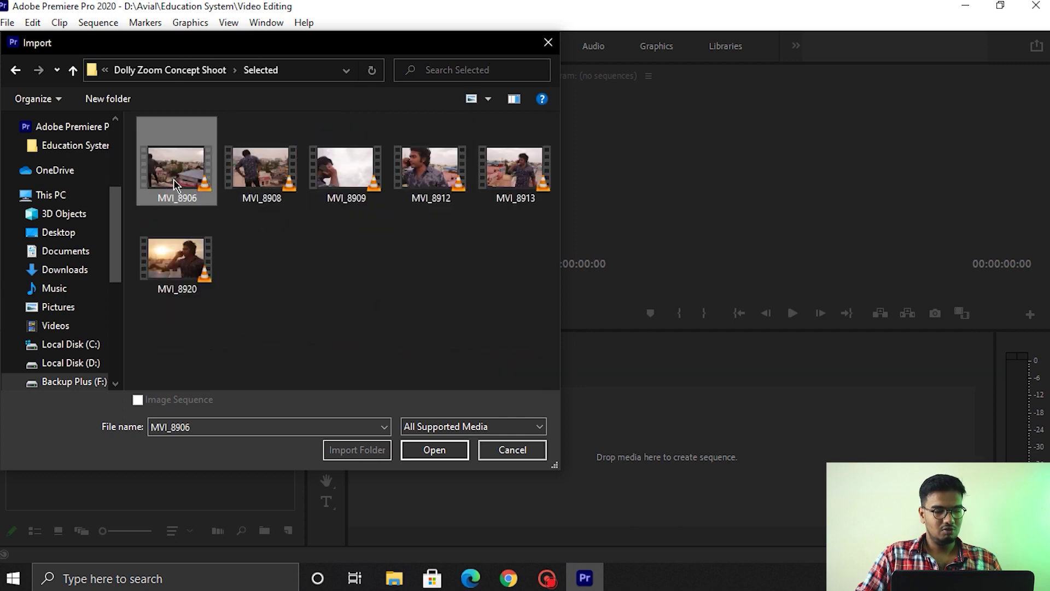
{"action": "left_click", "coordinate": [257, 181], "text": "ctrl"}
{"action": "left_click", "coordinate": [345, 181], "text": "ctrl"}
{"action": "left_click", "coordinate": [432, 181], "text": "ctrl"}
{"action": "left_click", "coordinate": [492, 184], "text": "ctrl"}
{"action": "left_click", "coordinate": [176, 260], "text": "ctrl"}
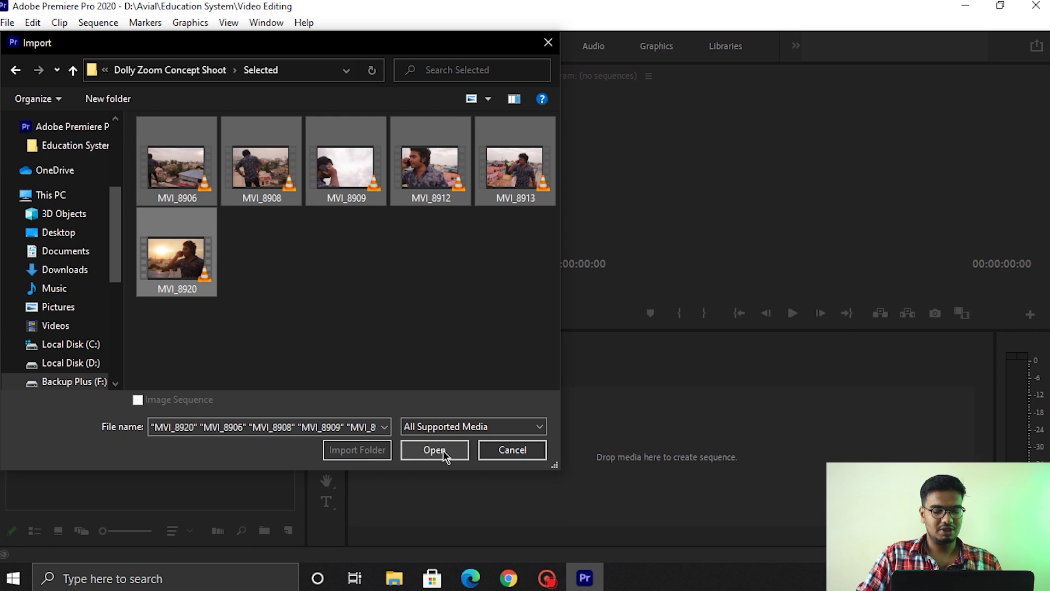
{"action": "left_click", "coordinate": [434, 449]}
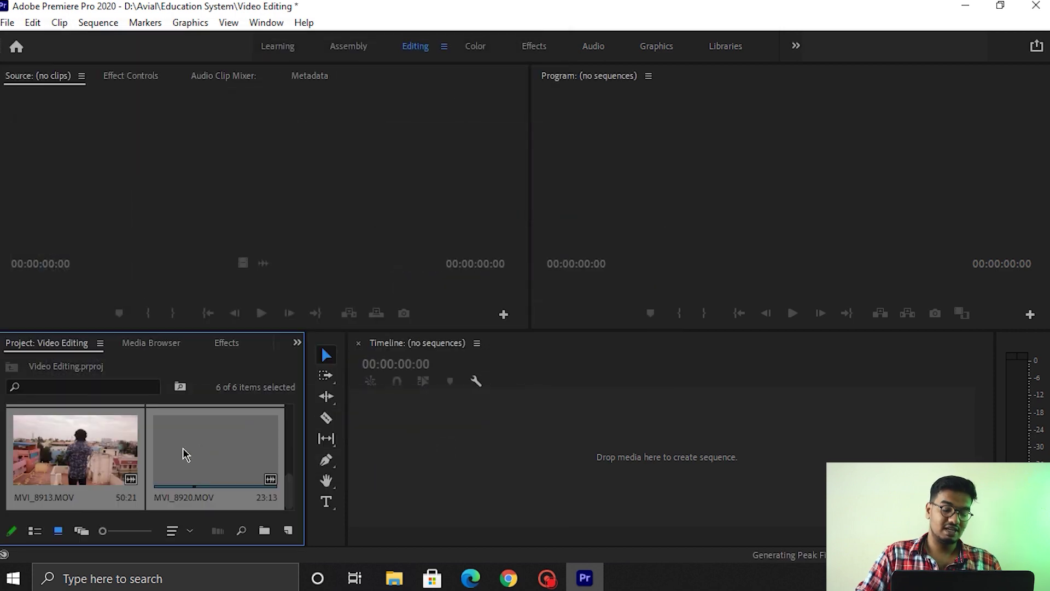
{"action": "scroll", "coordinate": [165, 452], "scroll_direction": "up", "scroll_amount": 3}
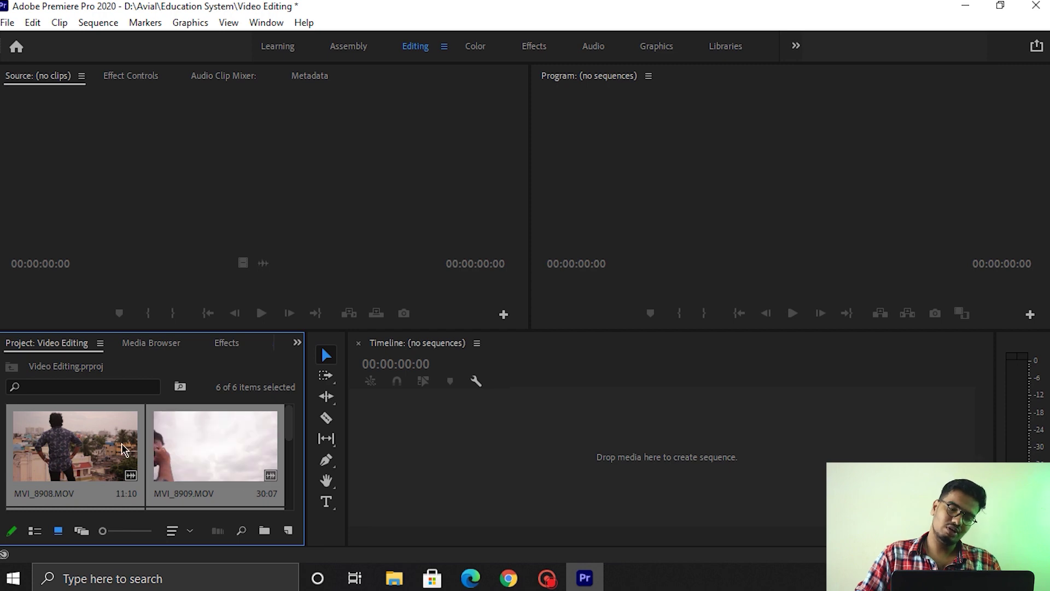
{"action": "key", "text": "Delete"}
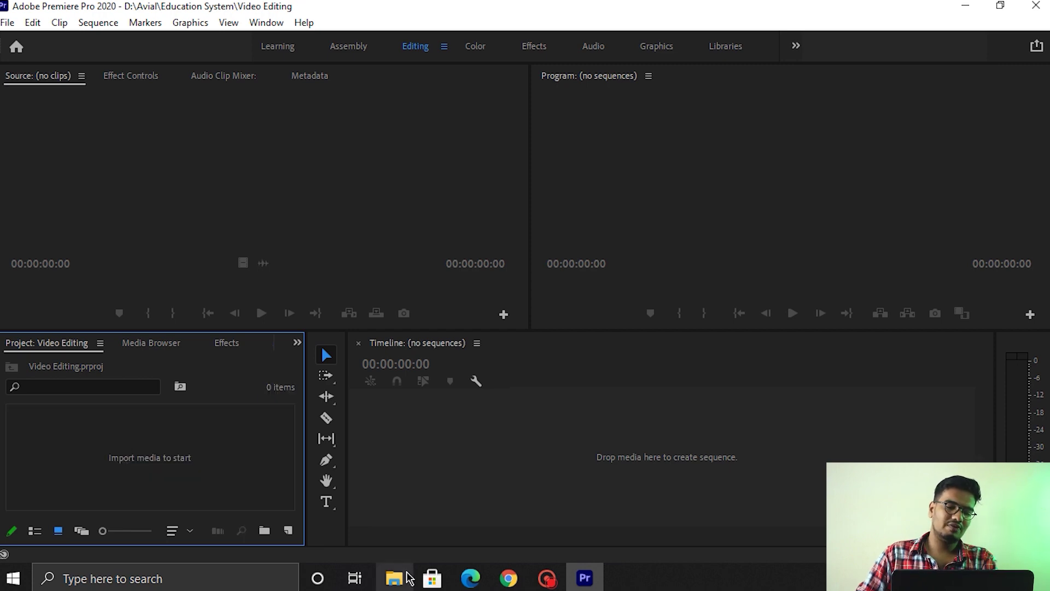
Step: Select all six dolly zoom clips in File Explorer's Selected folder and drag them into the Project panel
{"action": "left_click", "coordinate": [407, 577]}
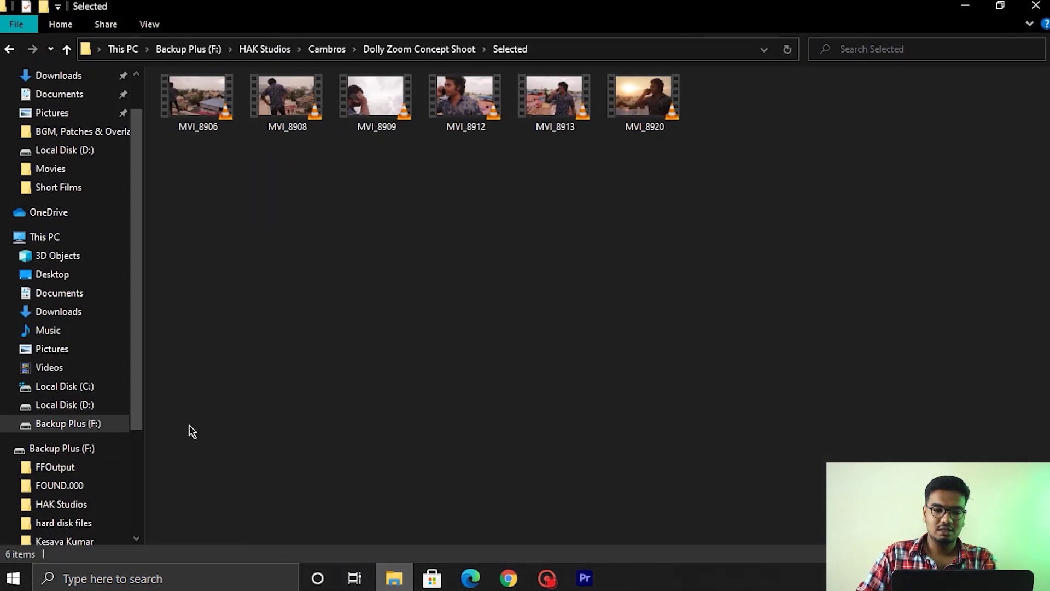
{"action": "left_click_drag", "start_coordinate": [764, 128], "coordinate": [169, 140]}
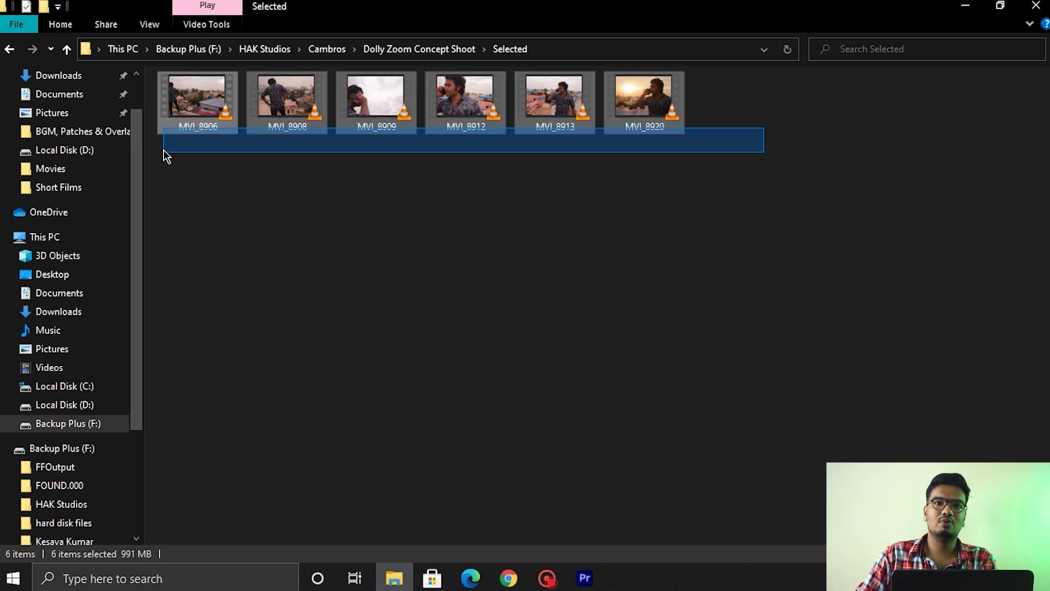
{"action": "mouse_move", "coordinate": [170, 140]}
{"action": "left_mouse_down"}
{"action": "mouse_move", "coordinate": [192, 110]}
{"action": "mouse_move", "coordinate": [216, 127]}
{"action": "mouse_move", "coordinate": [595, 580]}
{"action": "mouse_move", "coordinate": [192, 466]}
{"action": "left_mouse_up"}
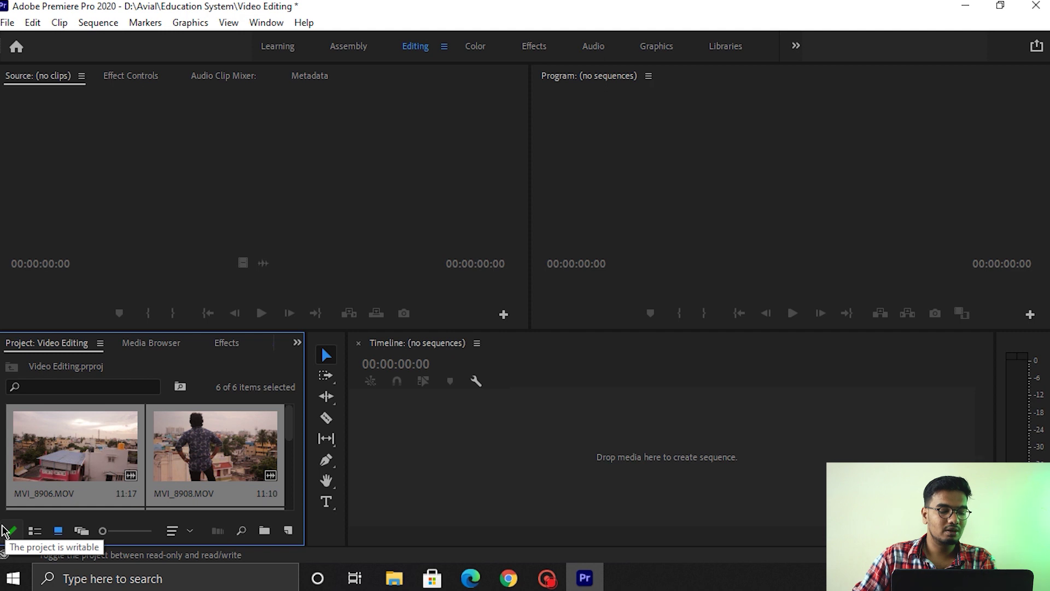
Step: Make a new sequence named MVI_8906 from the MVI_8906.MOV clip
{"action": "left_click", "coordinate": [61, 457]}
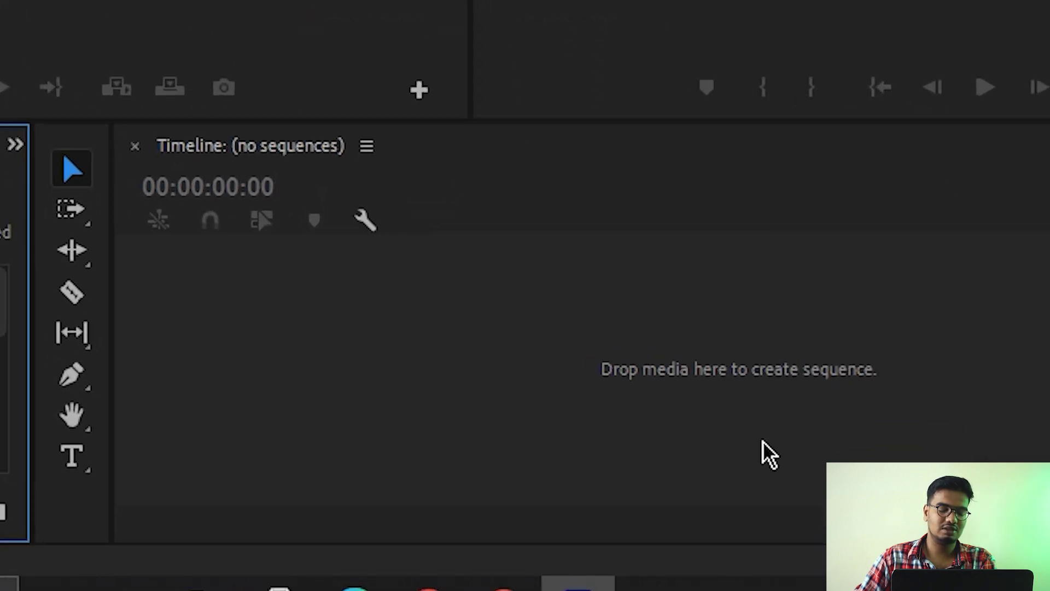
{"action": "left_click", "coordinate": [727, 347]}
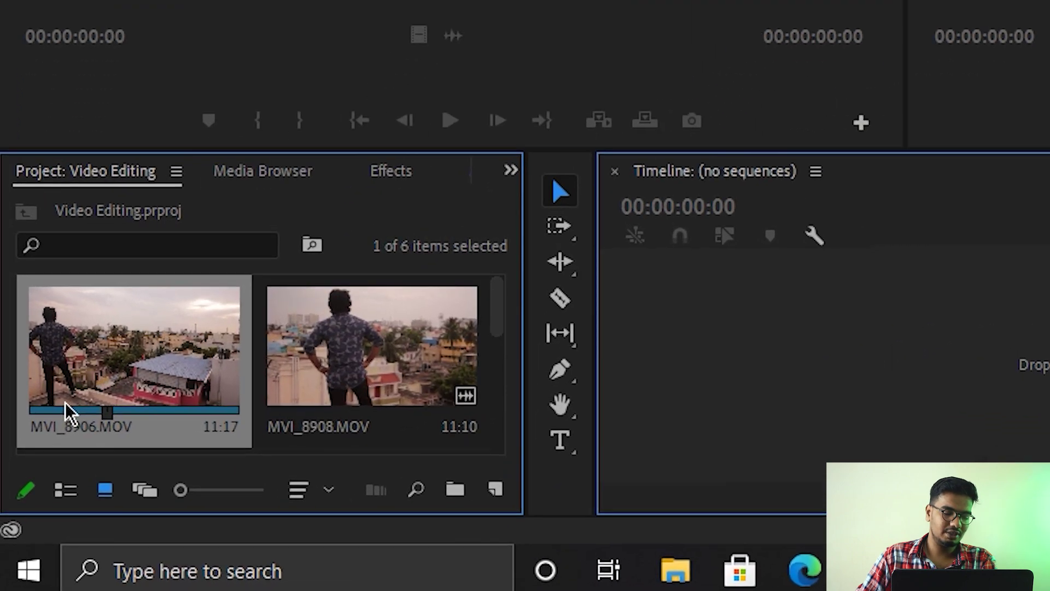
{"action": "left_click_drag", "start_coordinate": [79, 339], "coordinate": [495, 509]}
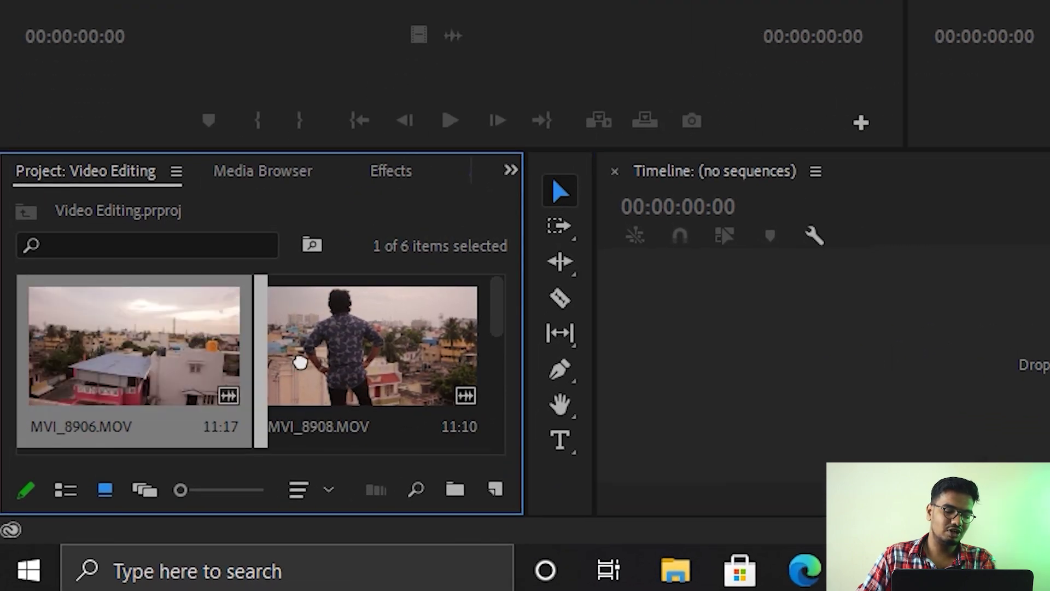
{"action": "left_click_drag", "start_coordinate": [496, 509], "coordinate": [501, 492]}
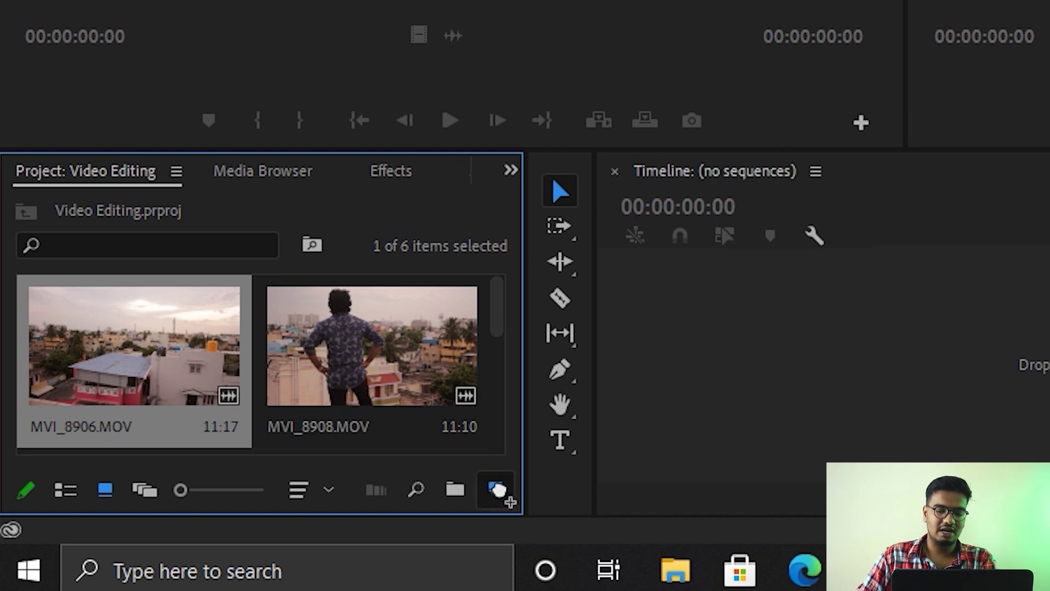
{"action": "left_click_drag", "start_coordinate": [498, 490], "coordinate": [497, 491]}
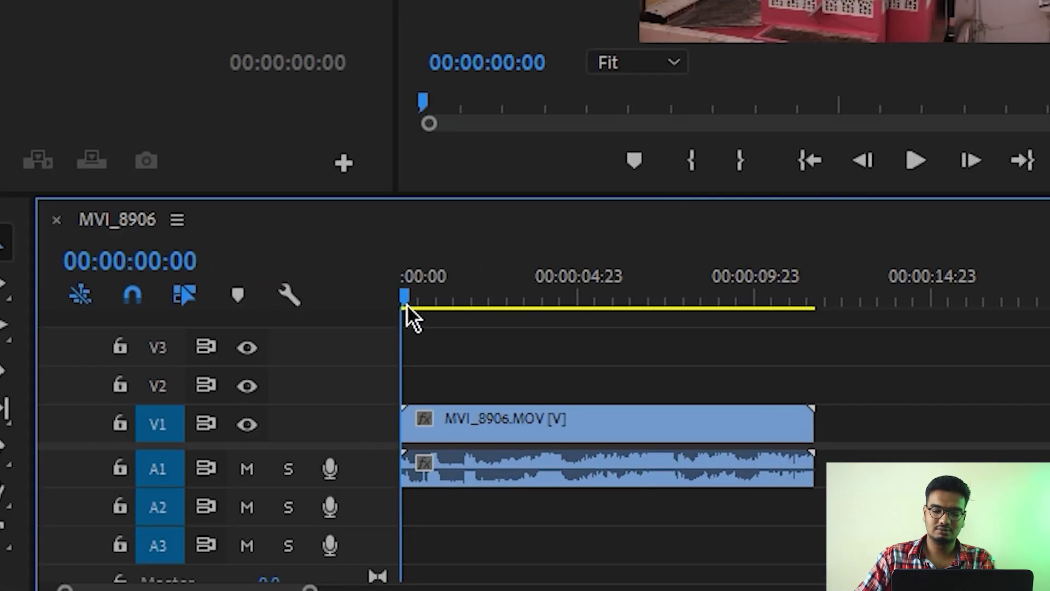
Step: Play the MVI_8906 sequence from the start and scroll up in the Project bin
{"action": "mouse_move", "coordinate": [406, 304]}
{"action": "left_mouse_down"}
{"action": "mouse_move", "coordinate": [528, 374]}
{"action": "mouse_move", "coordinate": [472, 360]}
{"action": "left_mouse_up"}
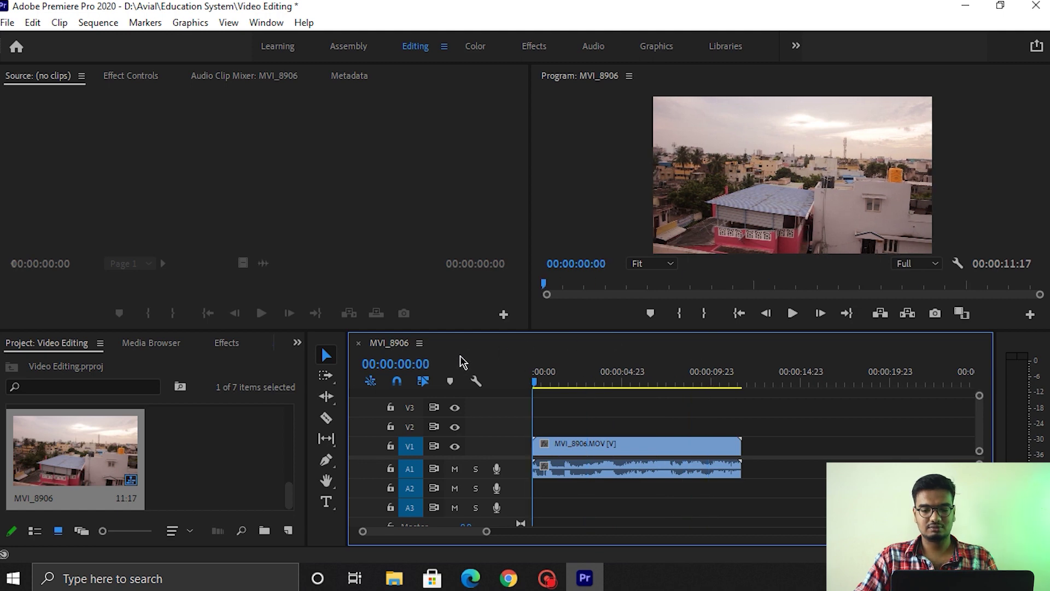
{"action": "key", "text": "space"}
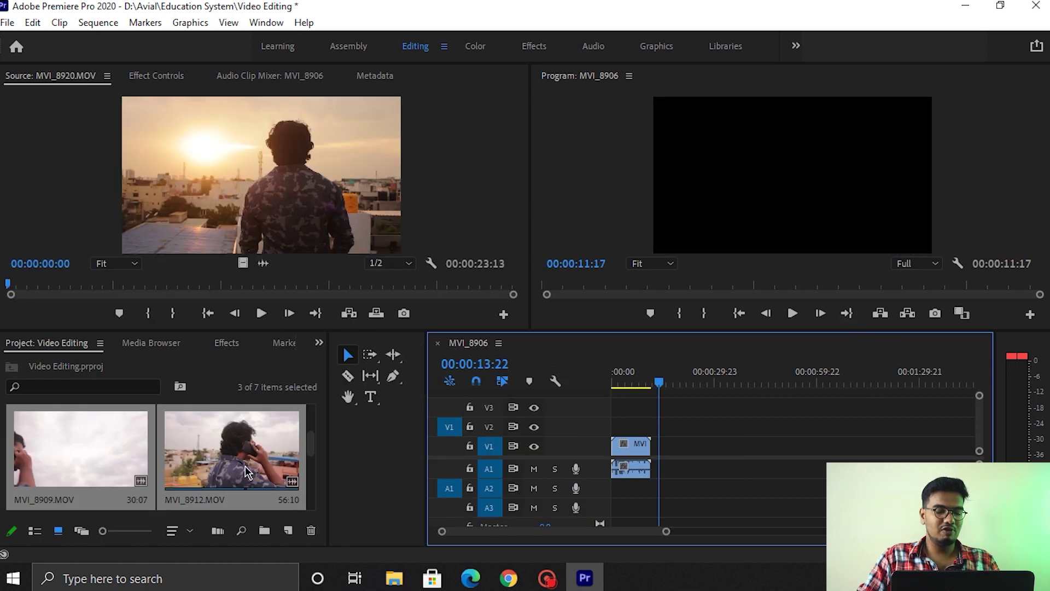
{"action": "scroll", "coordinate": [247, 472], "scroll_direction": "up", "scroll_amount": 2}
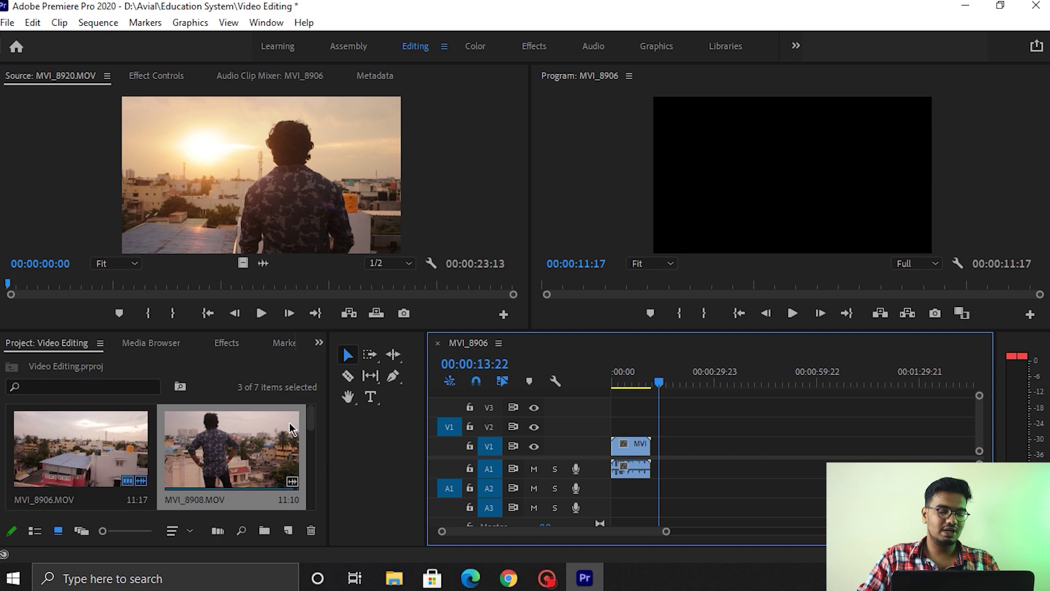
Step: Append the selected clips after MVI_8906, review playback, and target source video and audio to V1 and A1
{"action": "scroll", "coordinate": [257, 446], "scroll_direction": "down", "scroll_amount": 2}
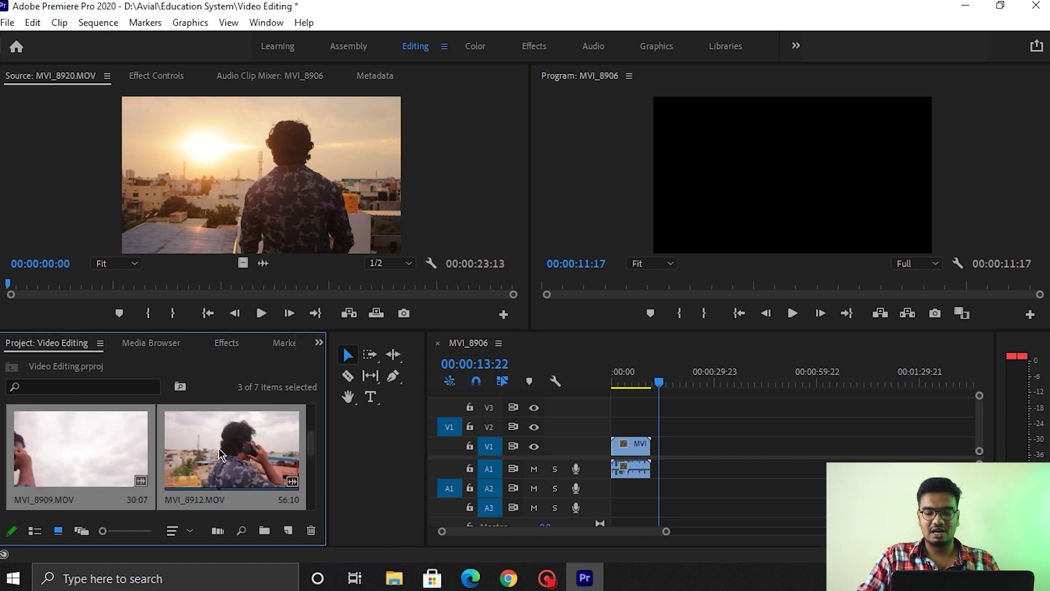
{"action": "mouse_move", "coordinate": [221, 455]}
{"action": "left_mouse_down"}
{"action": "mouse_move", "coordinate": [701, 460]}
{"action": "mouse_move", "coordinate": [814, 446]}
{"action": "left_mouse_up"}
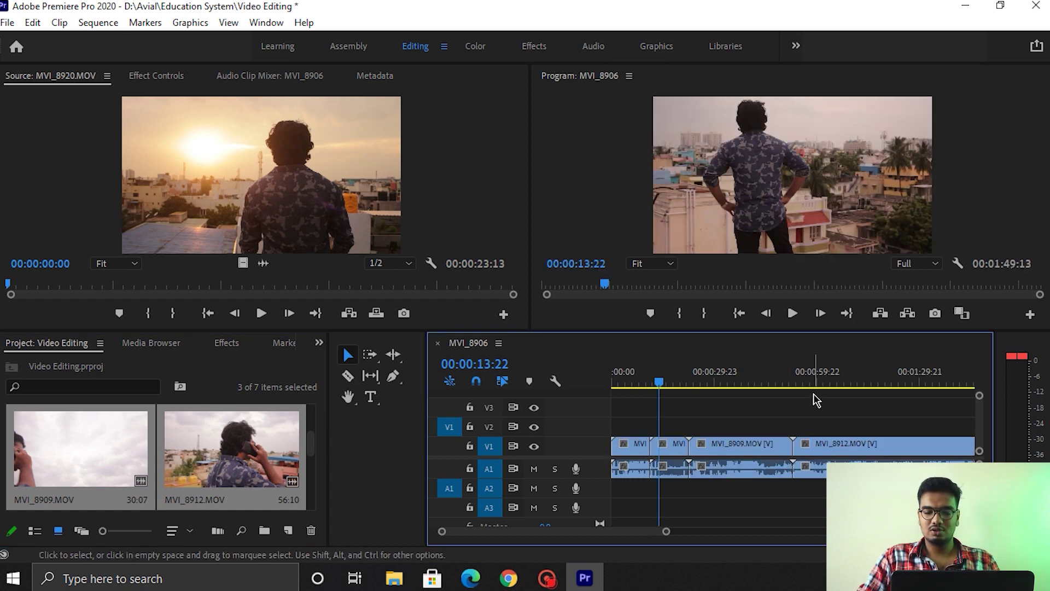
{"action": "key", "text": "space"}
{"action": "left_click_drag", "start_coordinate": [671, 386], "coordinate": [805, 392]}
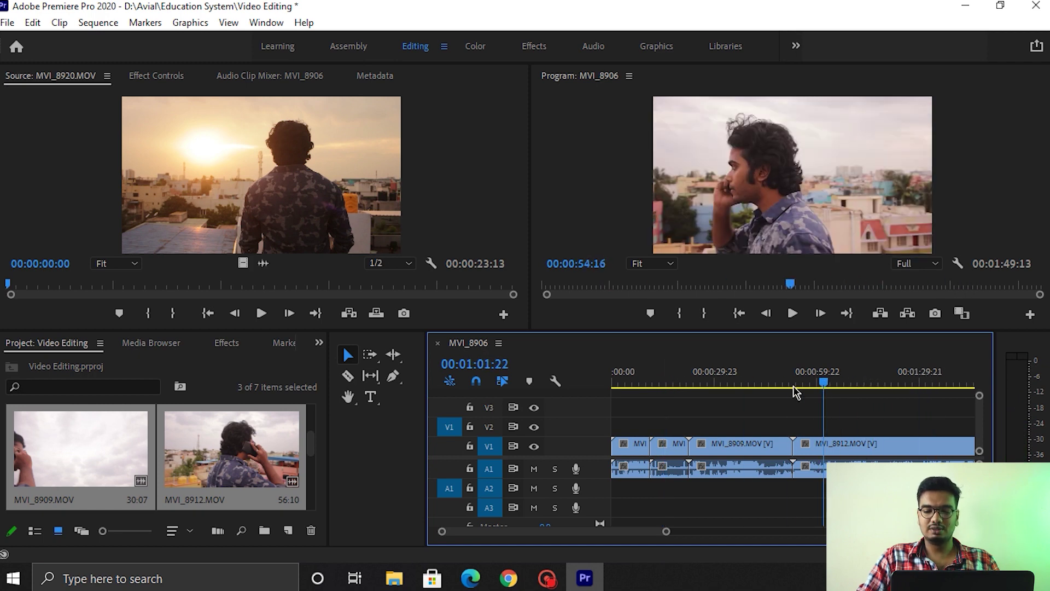
{"action": "left_click_drag", "start_coordinate": [804, 392], "coordinate": [612, 386]}
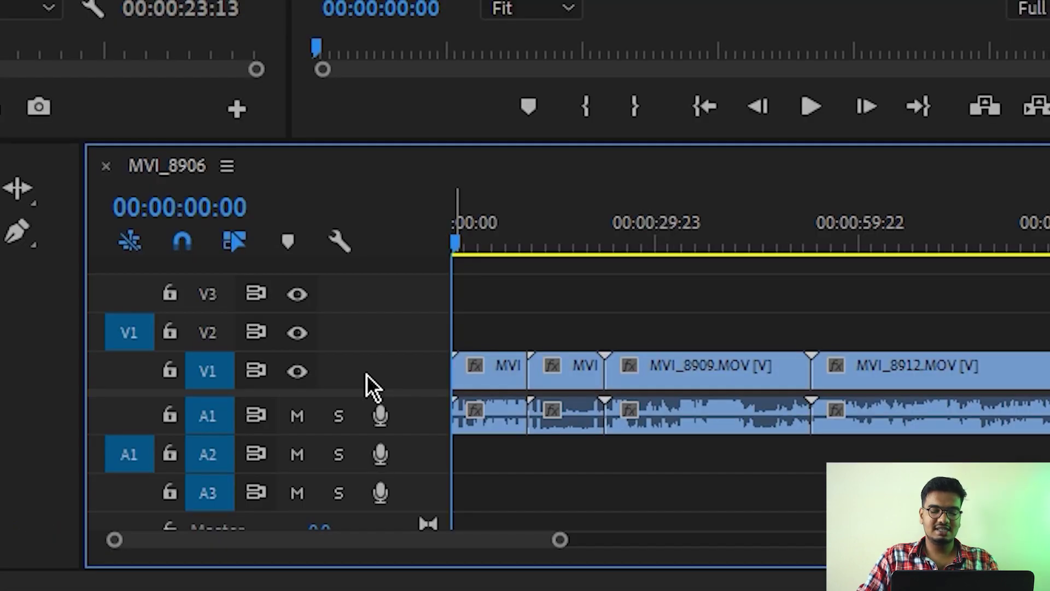
{"action": "left_click", "coordinate": [129, 371]}
{"action": "left_click", "coordinate": [132, 422]}
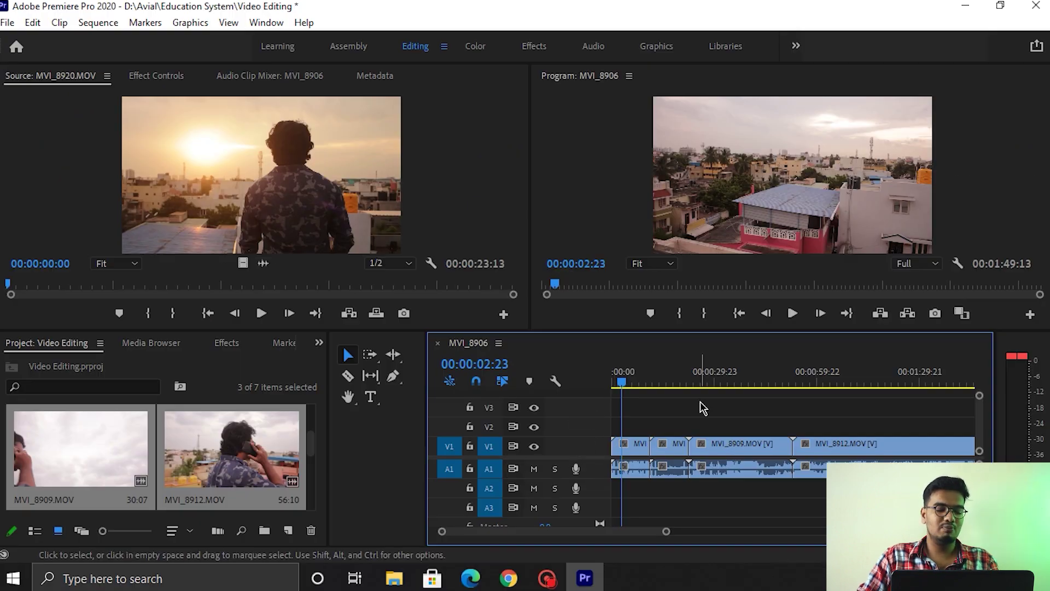
Step: Scroll the timeline down and back up to check the track layout
{"action": "scroll", "coordinate": [121, 431], "scroll_direction": "down", "scroll_amount": 2}
{"action": "scroll", "coordinate": [122, 431], "scroll_direction": "up", "scroll_amount": 2}
Step: Stack MVI_8913 on V2 above MVI_8909 and MVI_8920 on V3 above MVI_8912
{"action": "left_click", "coordinate": [121, 431]}
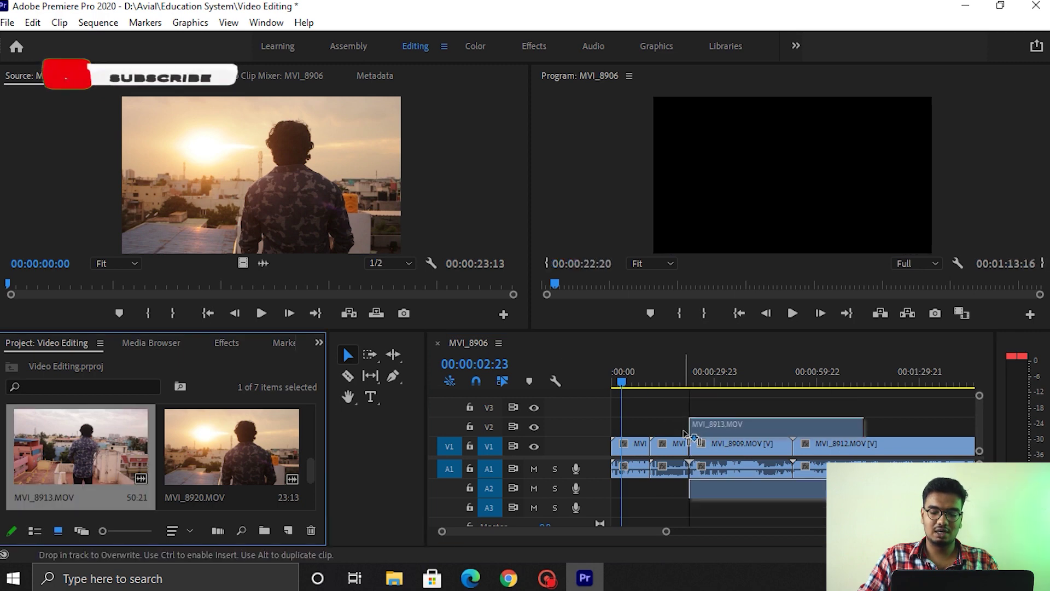
{"action": "left_click_drag", "start_coordinate": [523, 370], "coordinate": [711, 425]}
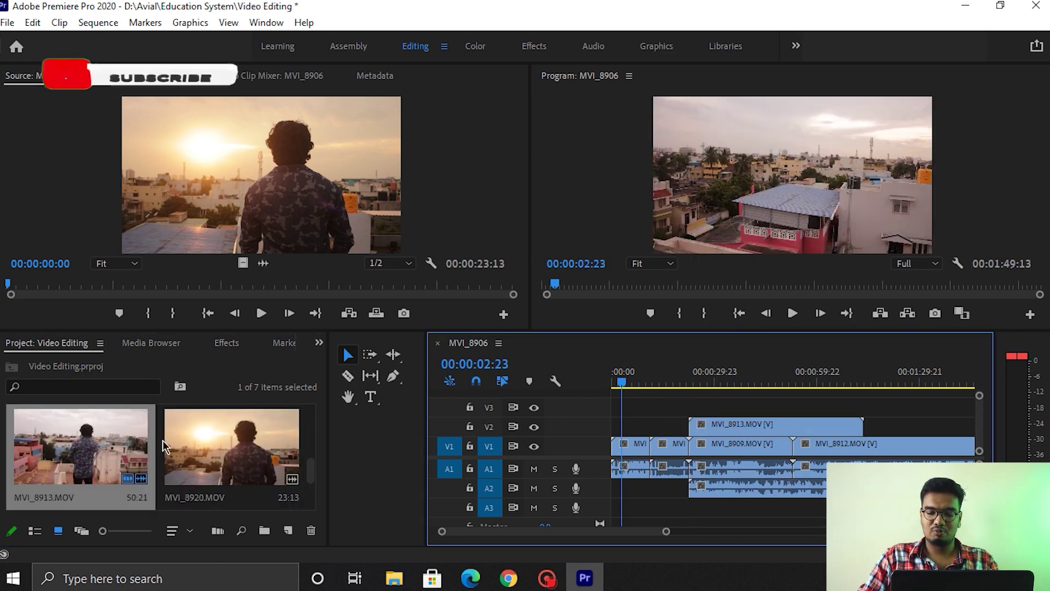
{"action": "mouse_move", "coordinate": [167, 440]}
{"action": "left_mouse_down"}
{"action": "mouse_move", "coordinate": [711, 436]}
{"action": "mouse_move", "coordinate": [803, 406]}
{"action": "left_mouse_up"}
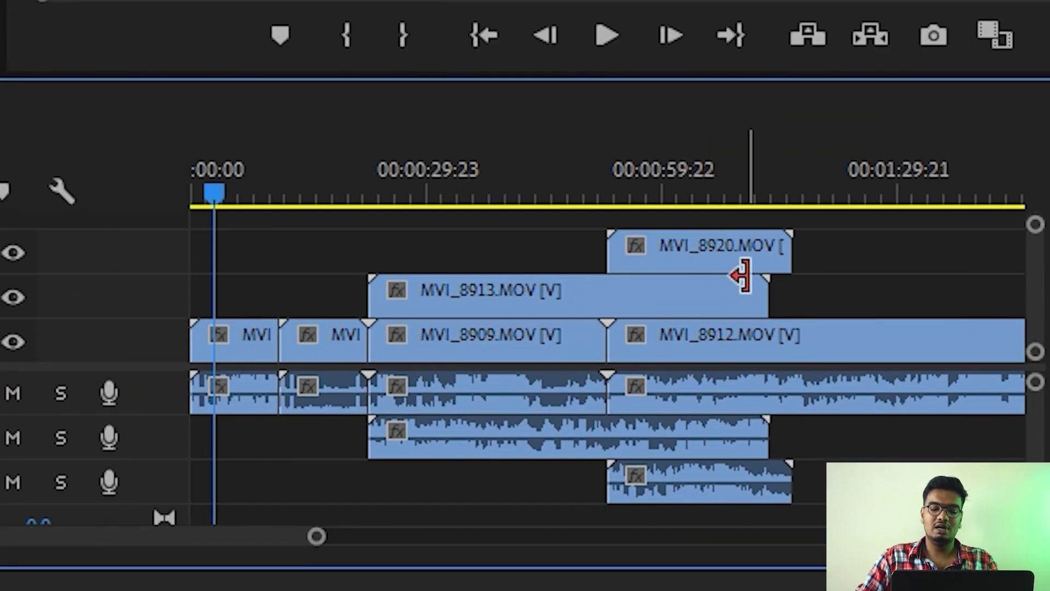
{"action": "left_click", "coordinate": [673, 164]}
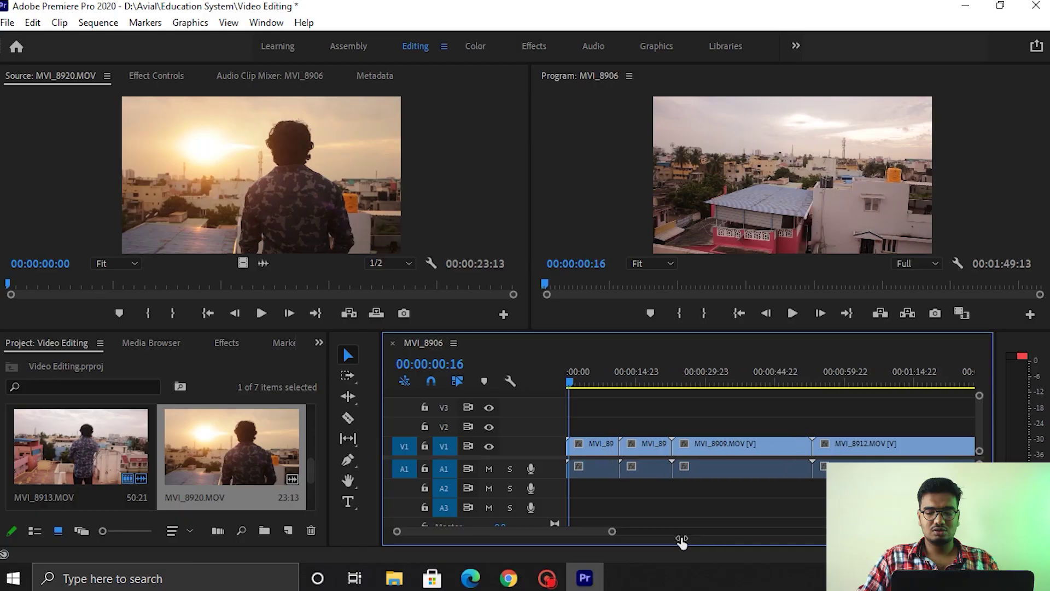
Step: Zoom the timeline in on the first minute of the sequence
{"action": "left_click_drag", "start_coordinate": [680, 542], "coordinate": [713, 533]}
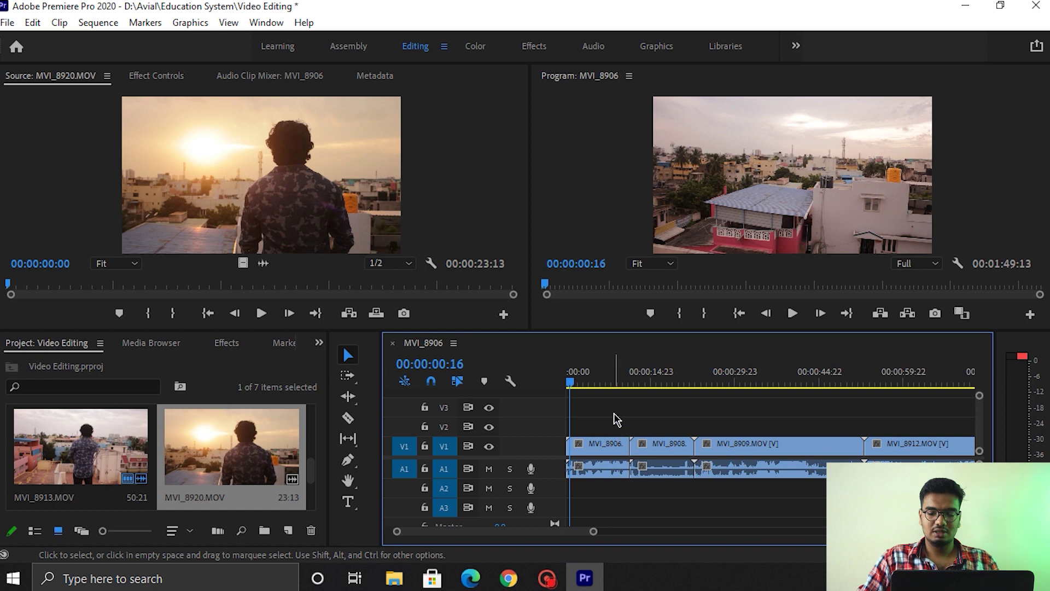
Step: Trim MVI_8906's start to about 01:13 and ripple delete the gap so clips begin at 00:00
{"action": "key", "text": "space"}
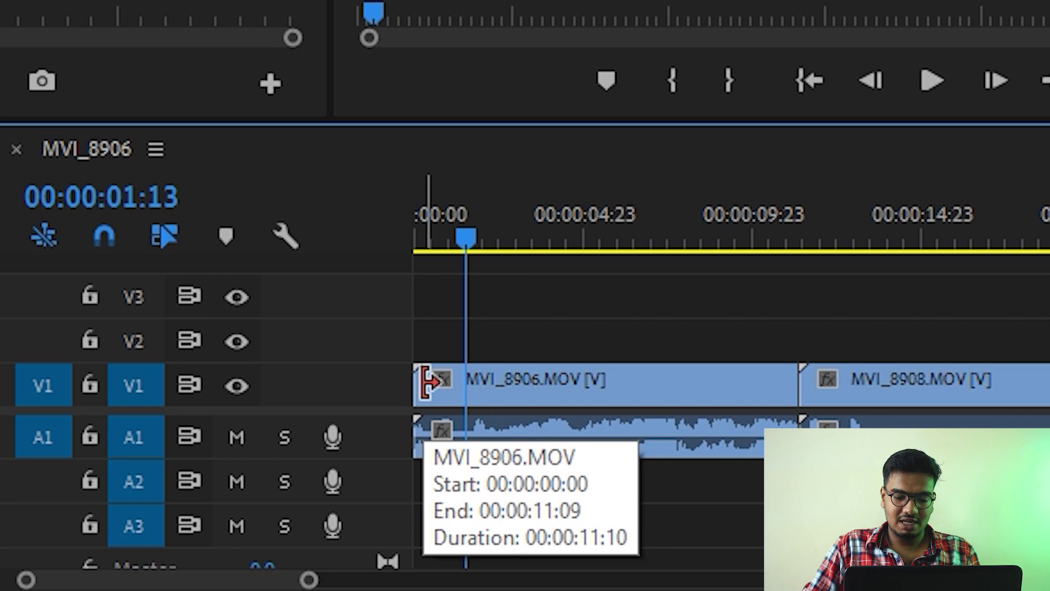
{"action": "left_click", "coordinate": [427, 382]}
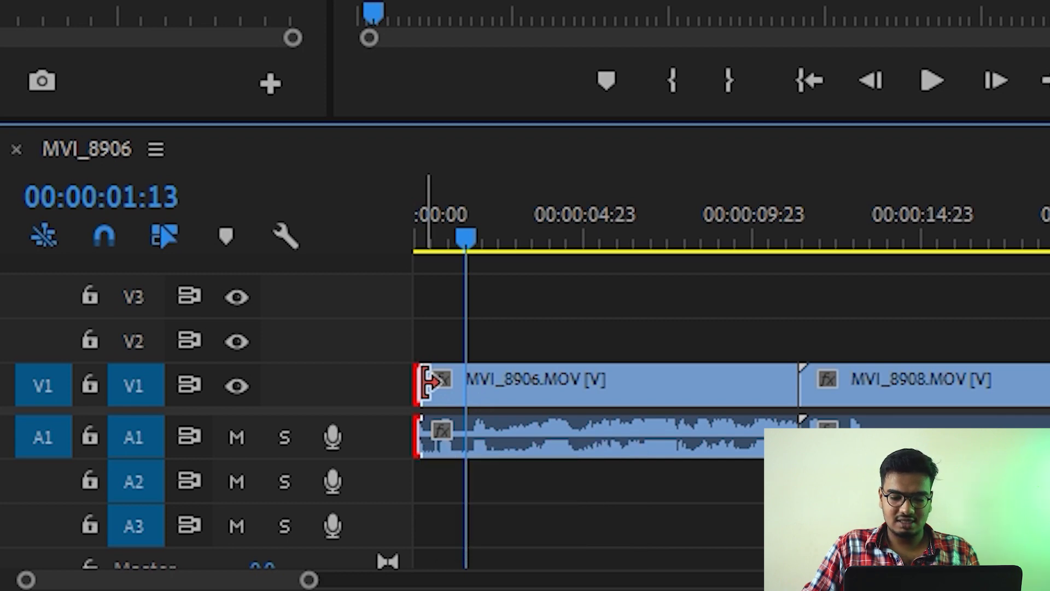
{"action": "left_click_drag", "start_coordinate": [428, 381], "coordinate": [466, 386]}
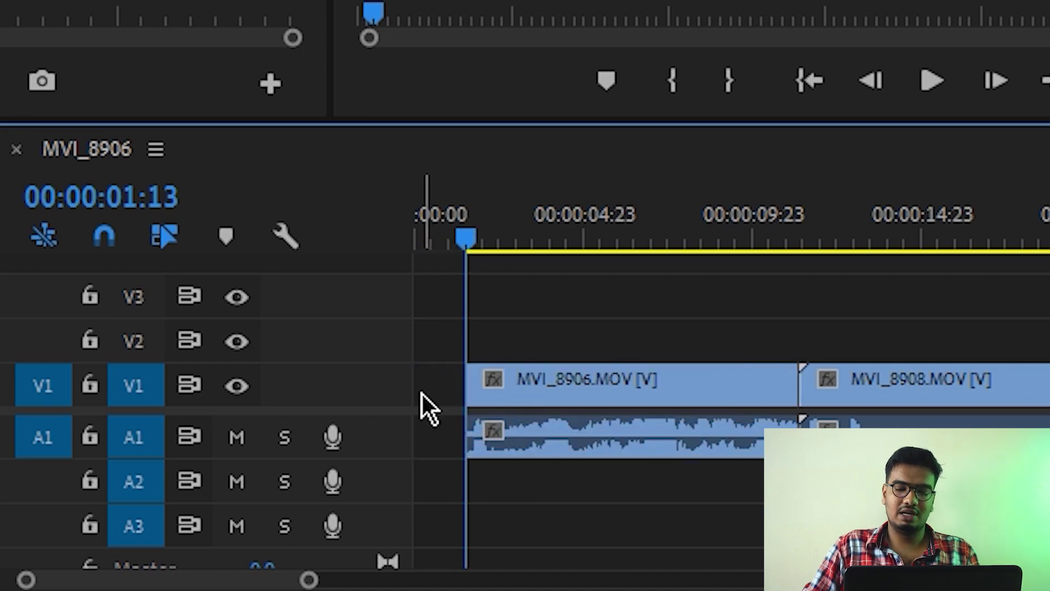
{"action": "right_click", "coordinate": [580, 446]}
{"action": "left_click", "coordinate": [635, 455]}
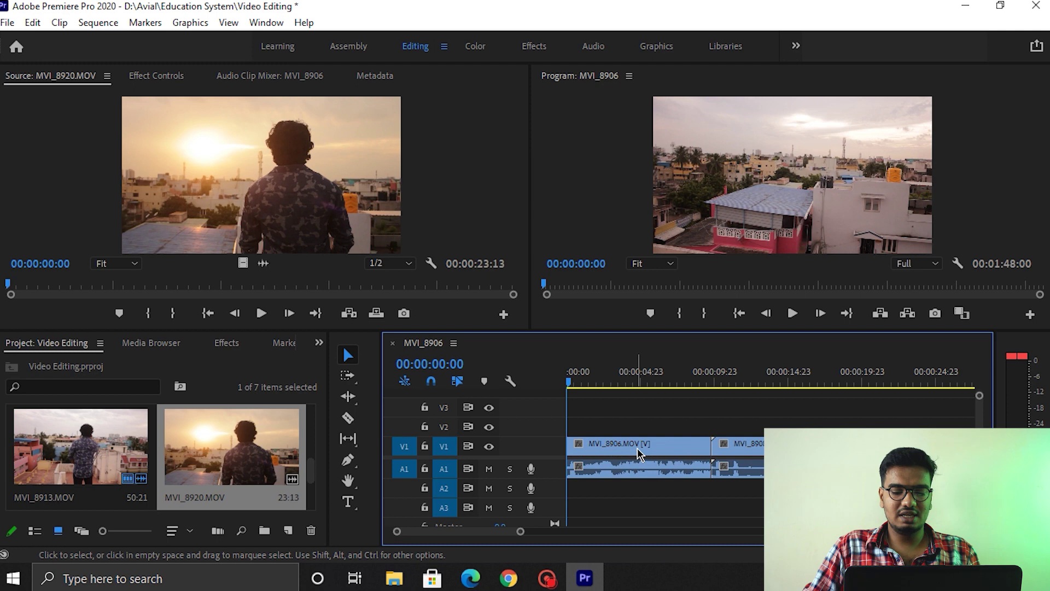
{"action": "left_click_drag", "start_coordinate": [642, 450], "coordinate": [663, 450]}
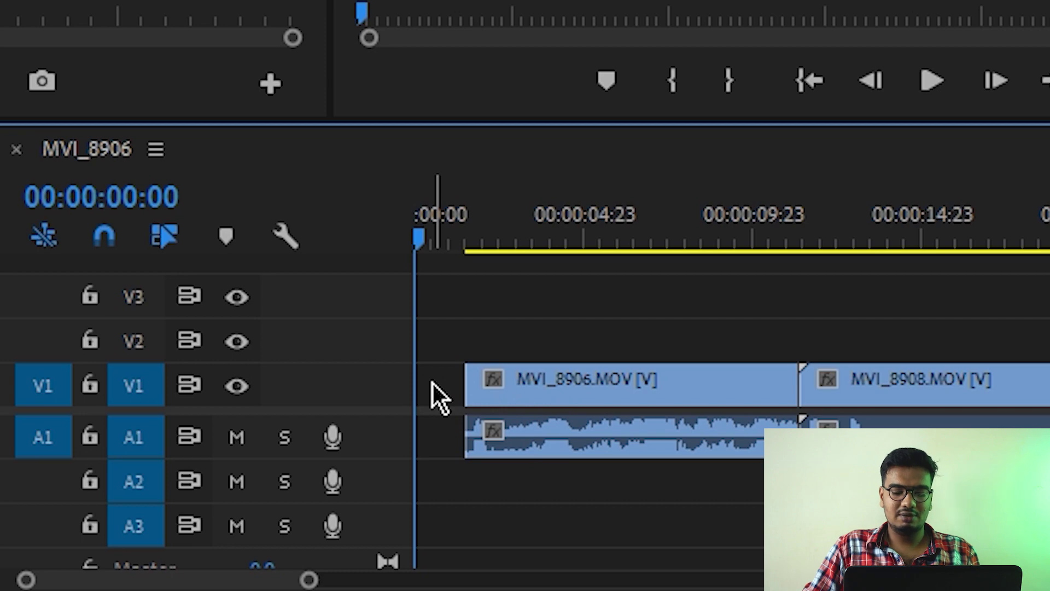
{"action": "right_click", "coordinate": [433, 385]}
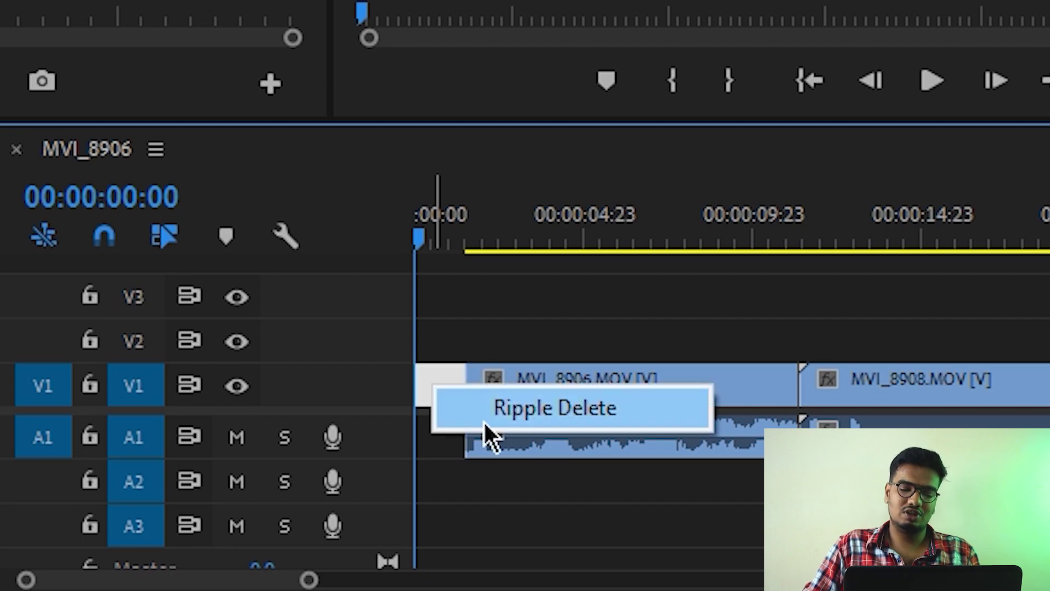
{"action": "left_click", "coordinate": [524, 422]}
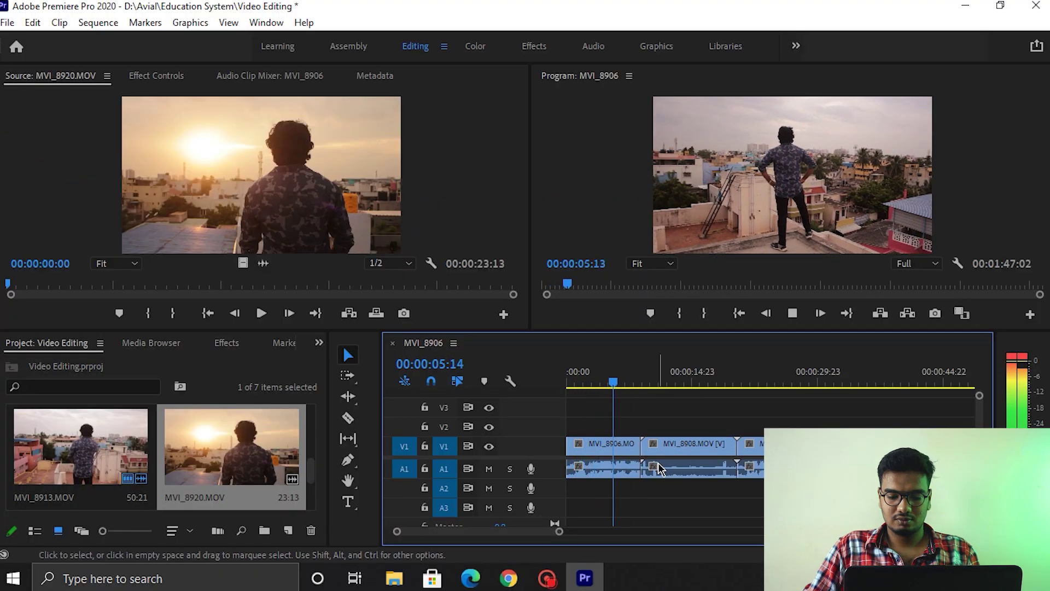
Step: Trim MVI_8906's end at 00:00:07:05 and ripple delete the gap so MVI_8908 follows directly
{"action": "key", "text": "space"}
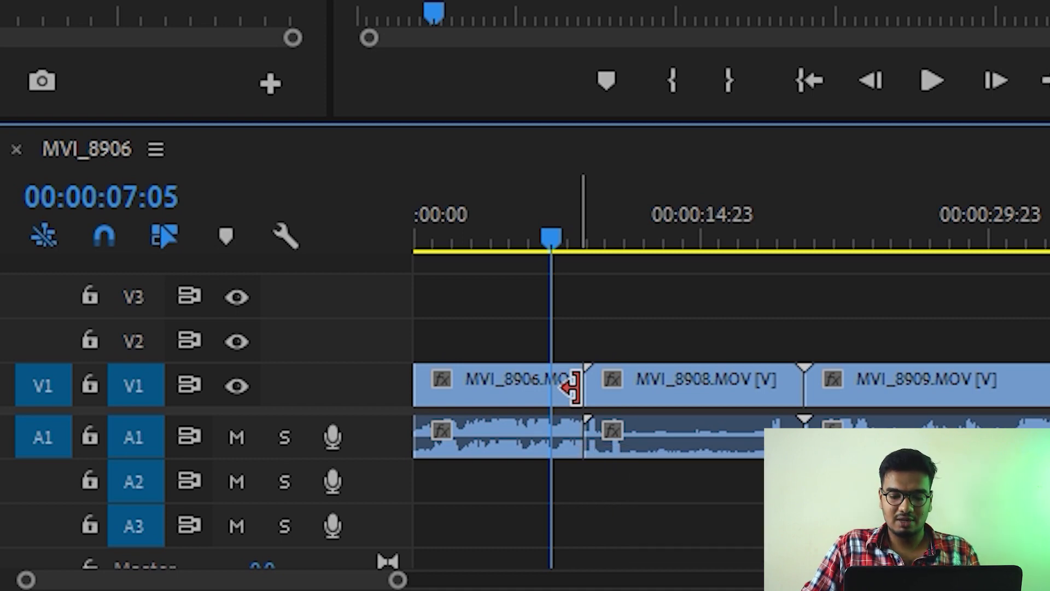
{"action": "left_click_drag", "start_coordinate": [571, 391], "coordinate": [535, 390]}
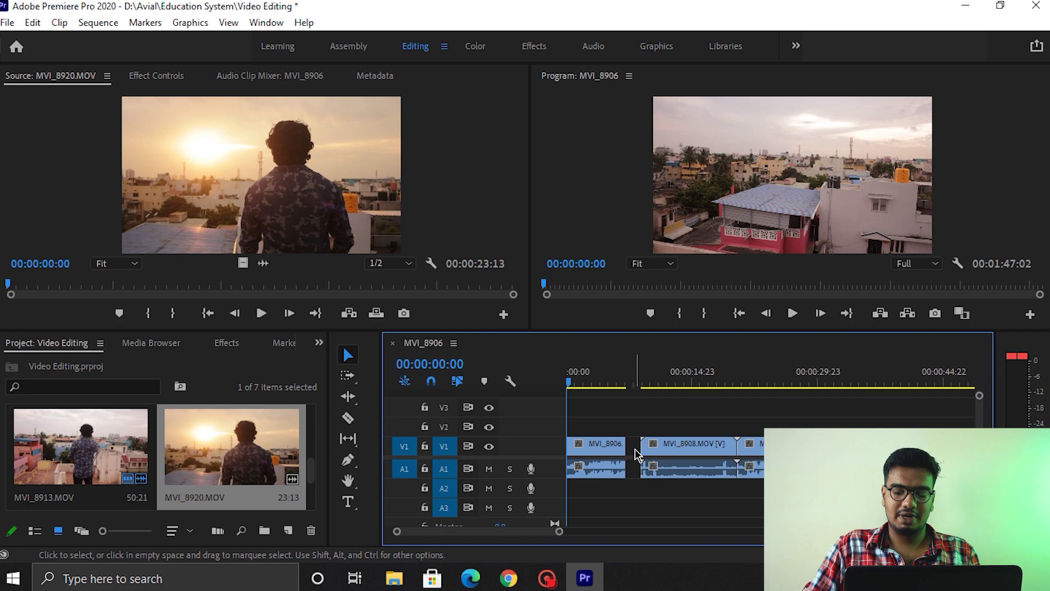
{"action": "right_click", "coordinate": [636, 453]}
{"action": "left_click", "coordinate": [670, 461]}
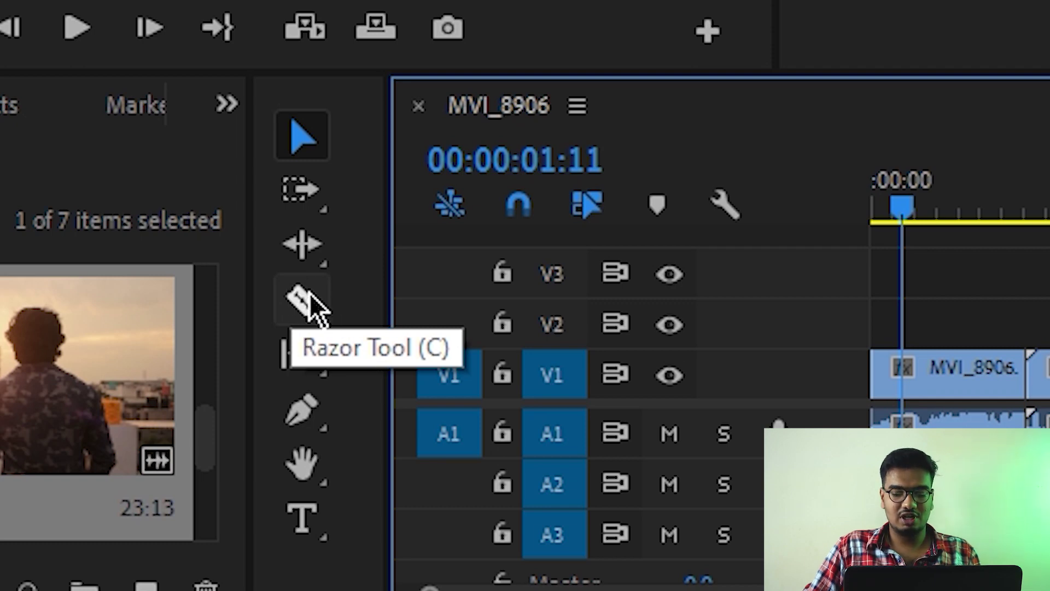
Step: Split MVI_8908 at the playhead with the Razor and select its short front piece
{"action": "left_click", "coordinate": [347, 419]}
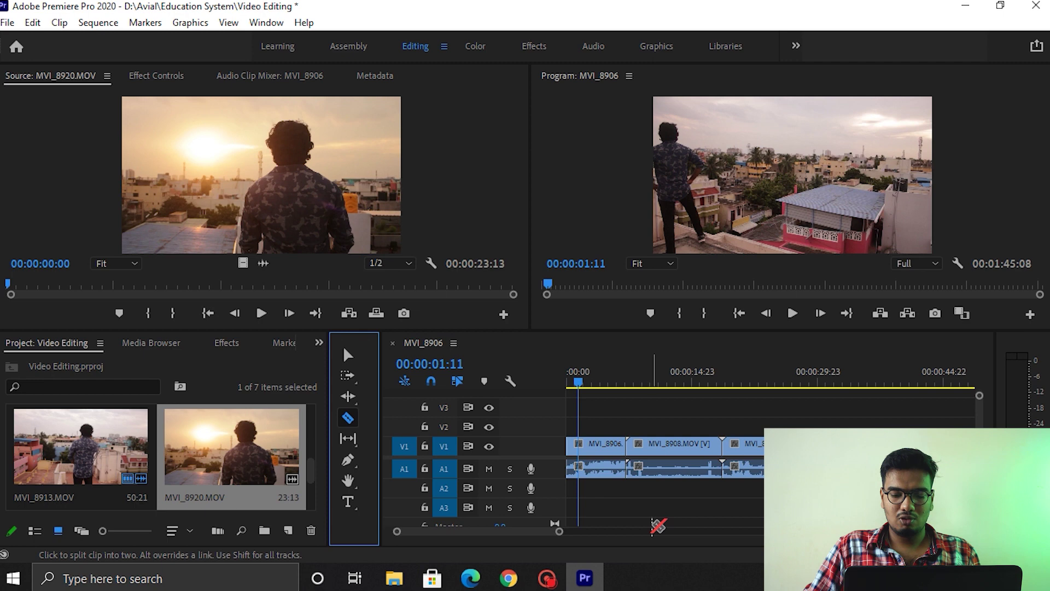
{"action": "key", "text": "space"}
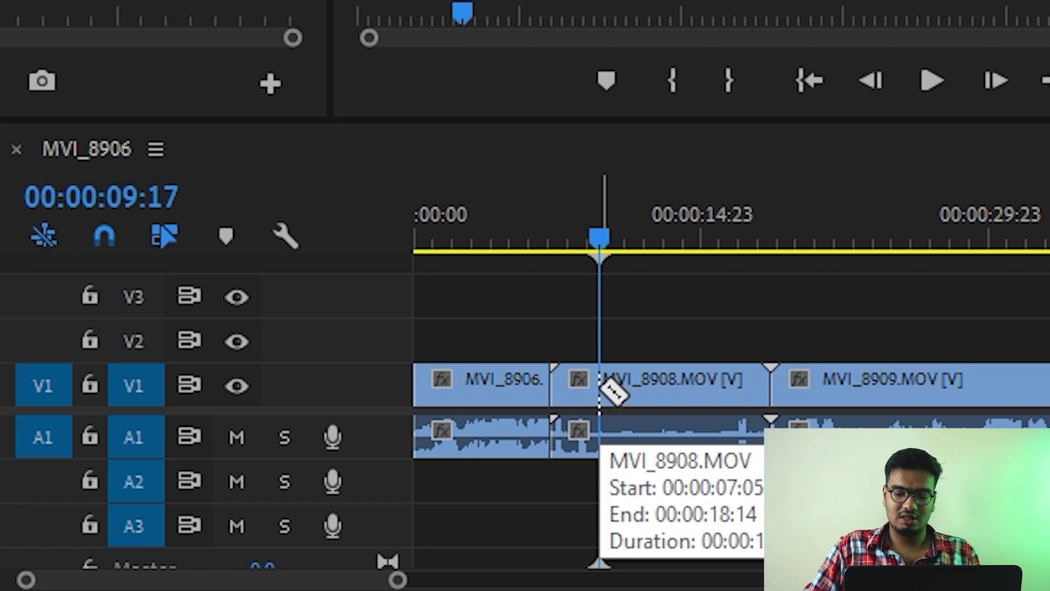
{"action": "key", "text": "c"}
{"action": "left_click", "coordinate": [600, 390]}
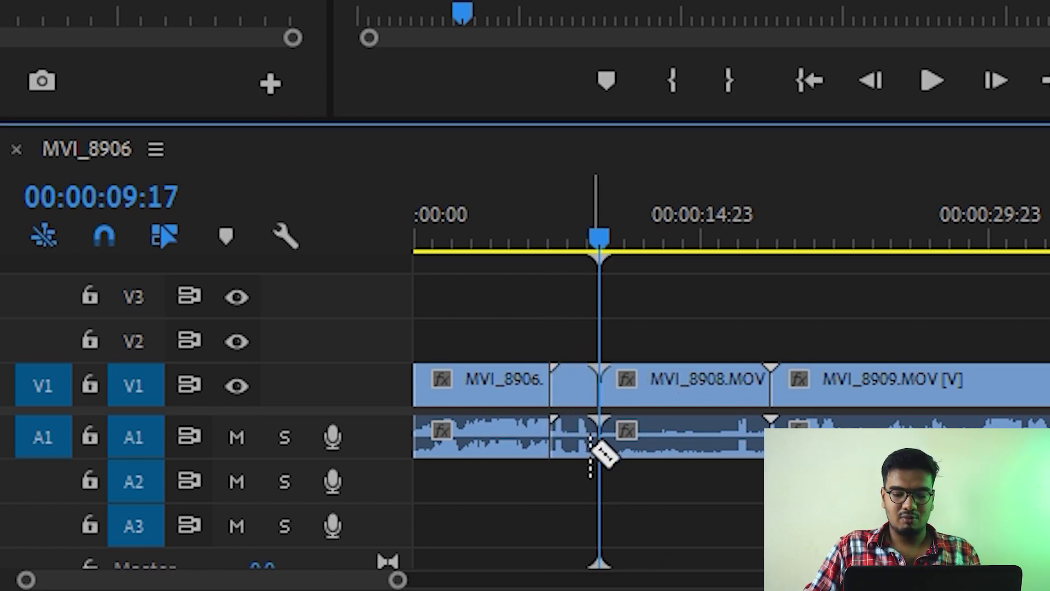
{"action": "key", "text": "n"}
{"action": "key", "text": "v"}
{"action": "left_click", "coordinate": [566, 387]}
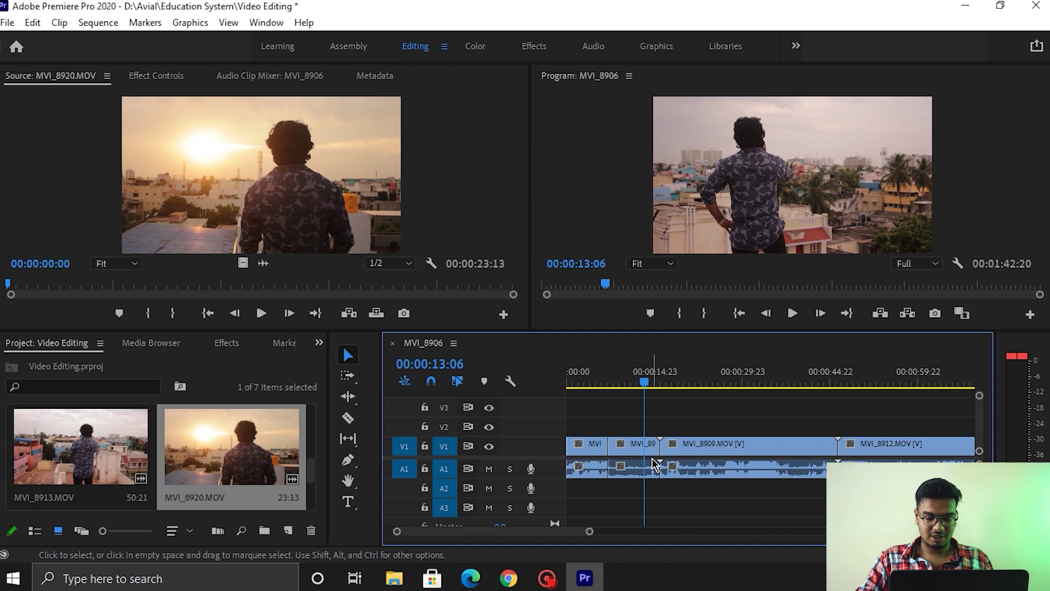
Step: Ripple-trim the second clip and cut the sequence off at 00:00:41:22
{"action": "key", "text": "w"}
{"action": "key", "text": "space"}
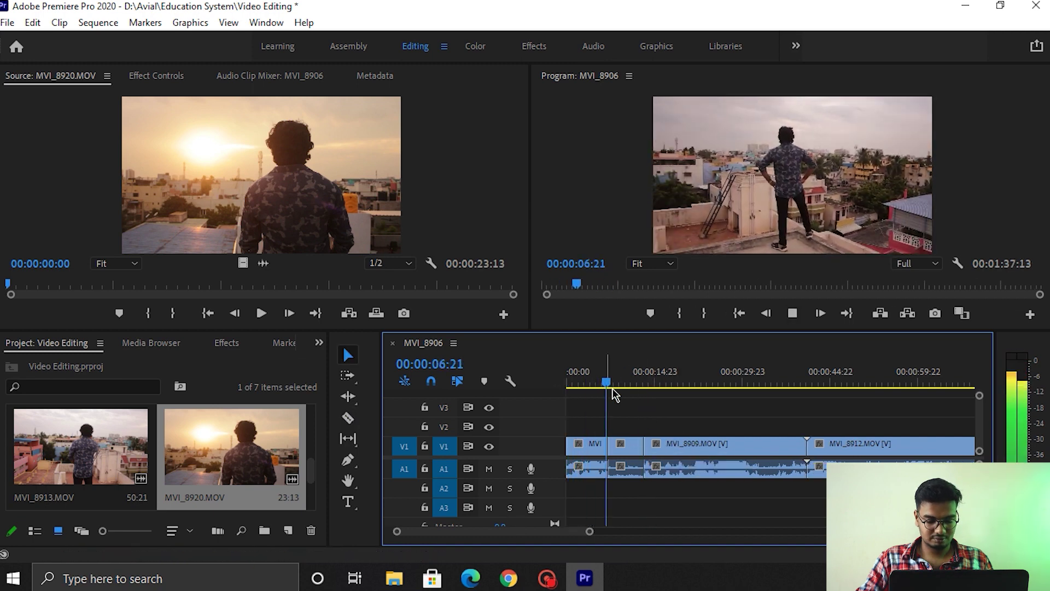
{"action": "left_click", "coordinate": [791, 383]}
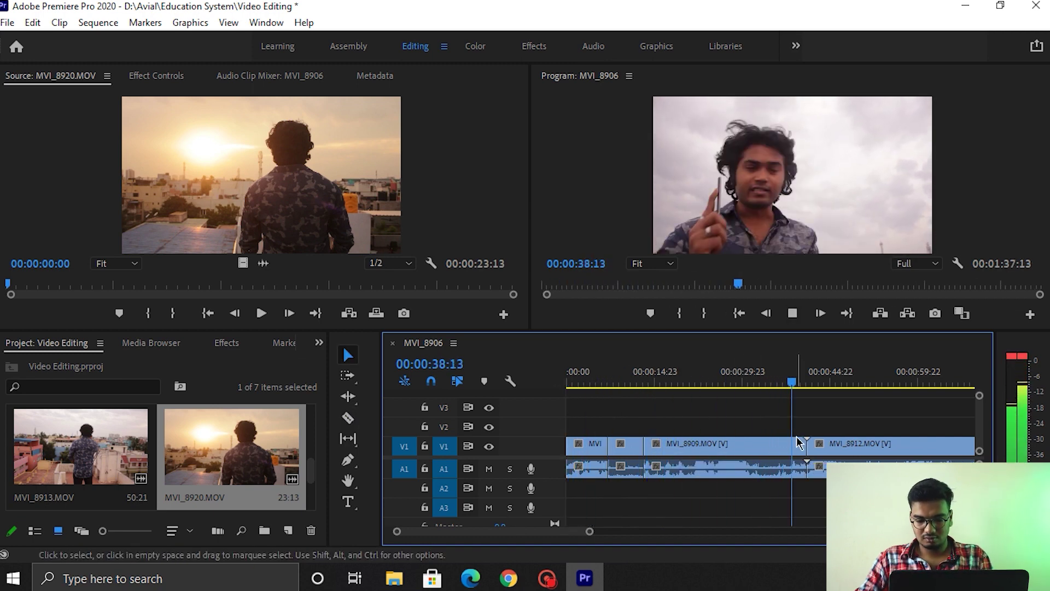
{"action": "left_click_drag", "start_coordinate": [590, 530], "coordinate": [673, 531]}
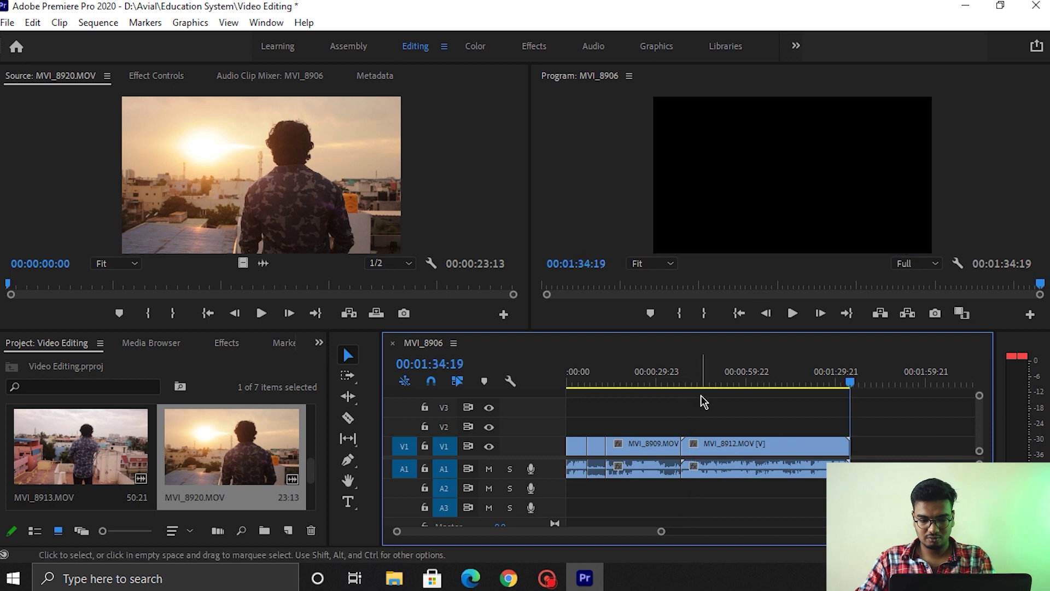
{"action": "key", "text": "w"}
Step: Save the project, stop playback, and bring up the Effects panel
{"action": "key", "text": "ctrl+s"}
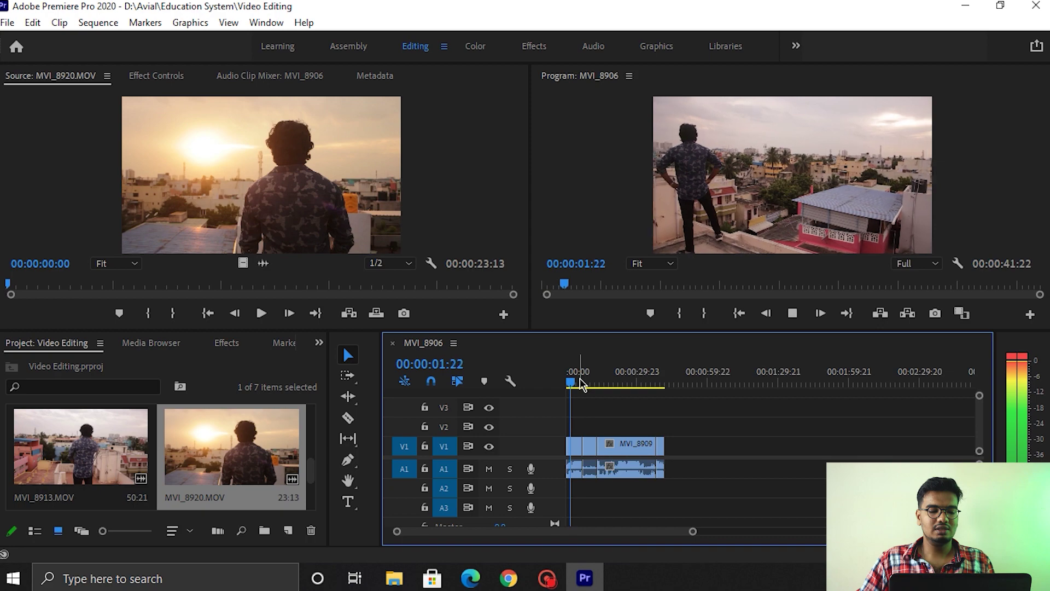
{"action": "key", "text": "space"}
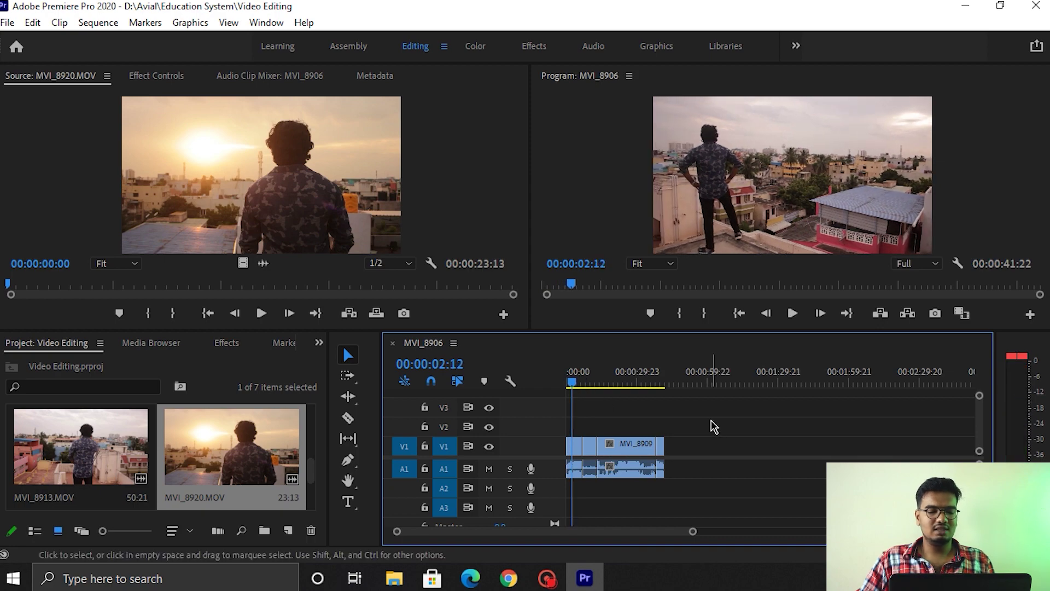
{"action": "left_click", "coordinate": [239, 346]}
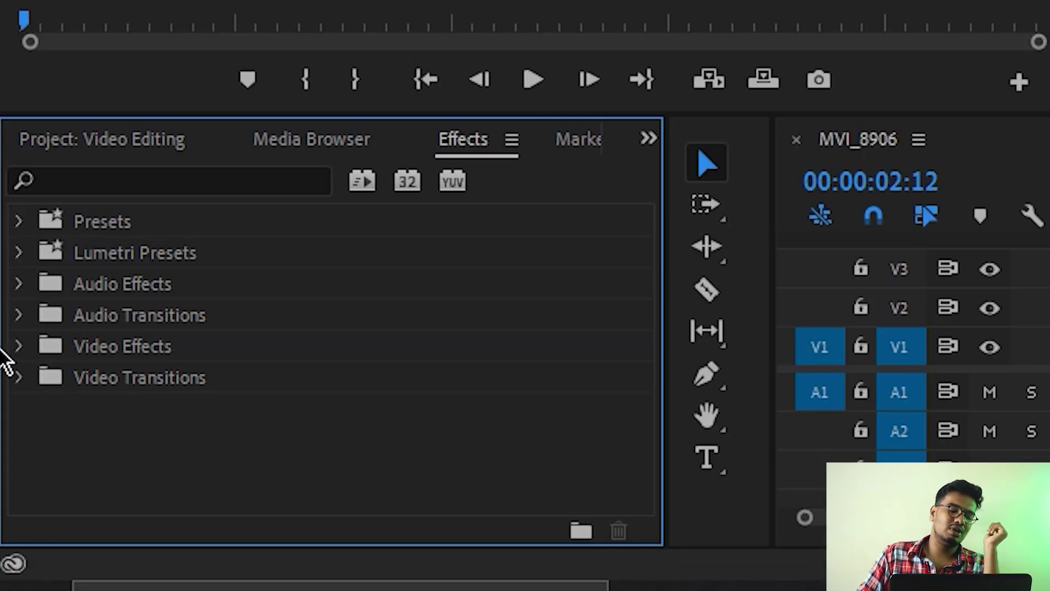
Step: Place a Cross Dissolve from Video Transitions > Dissolve on the V1 cut
{"action": "left_click", "coordinate": [19, 346]}
{"action": "scroll", "coordinate": [352, 215], "scroll_direction": "down", "scroll_amount": 2}
{"action": "scroll", "coordinate": [392, 255], "scroll_direction": "down", "scroll_amount": 1}
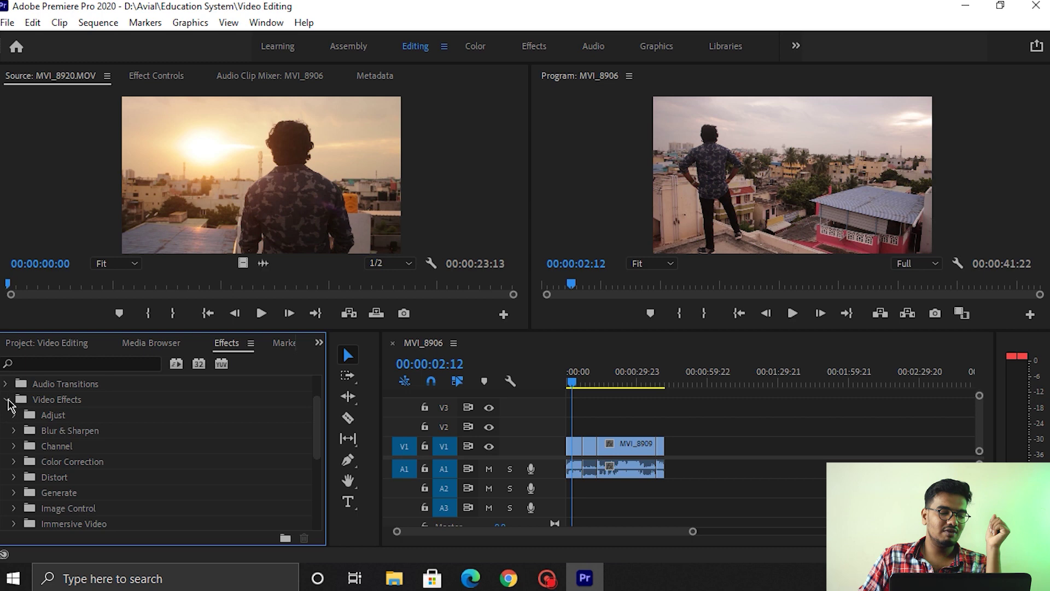
{"action": "left_click", "coordinate": [8, 402]}
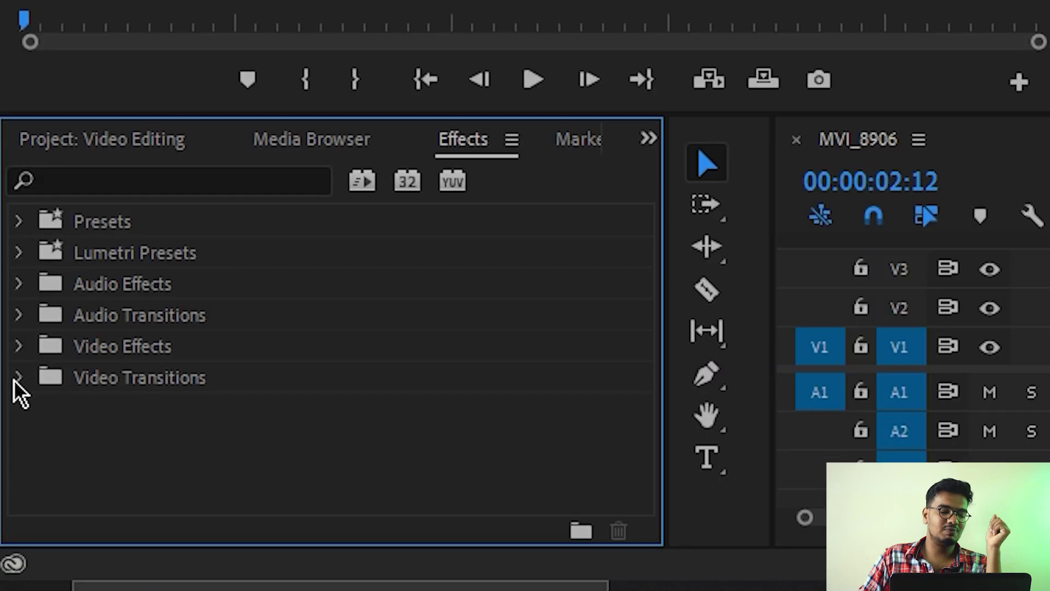
{"action": "left_click", "coordinate": [18, 378]}
{"action": "scroll", "coordinate": [401, 321], "scroll_direction": "down", "scroll_amount": 1}
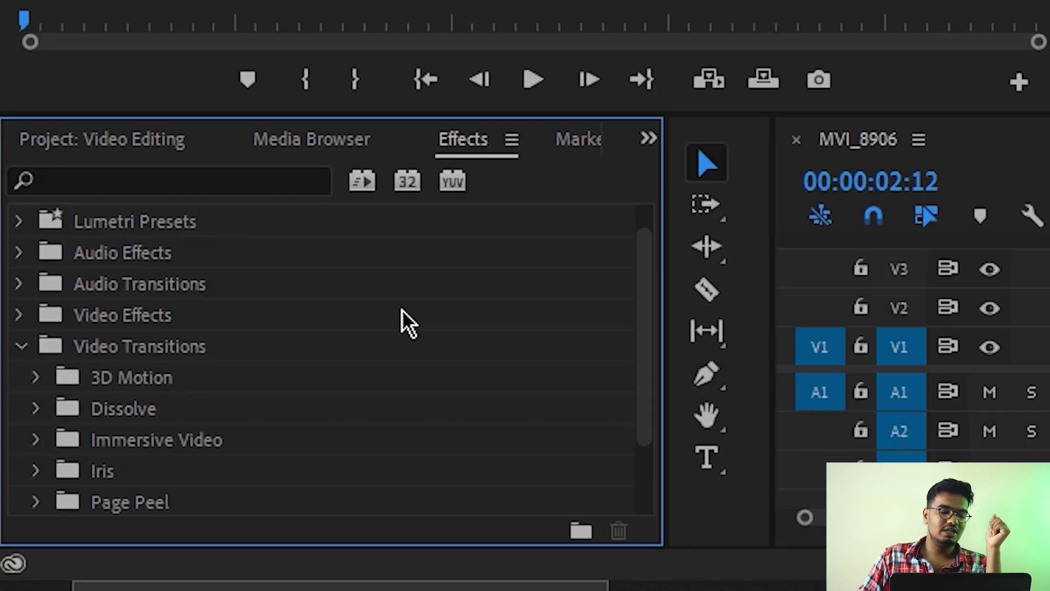
{"action": "scroll", "coordinate": [401, 322], "scroll_direction": "down", "scroll_amount": 1}
{"action": "left_click", "coordinate": [35, 379]}
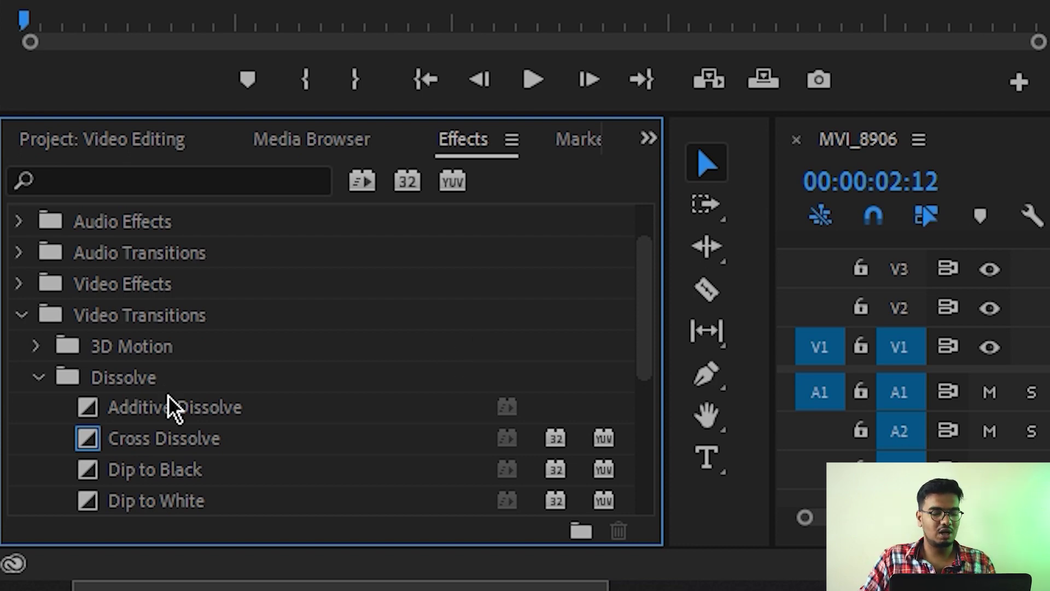
{"action": "left_click_drag", "start_coordinate": [130, 439], "coordinate": [858, 328]}
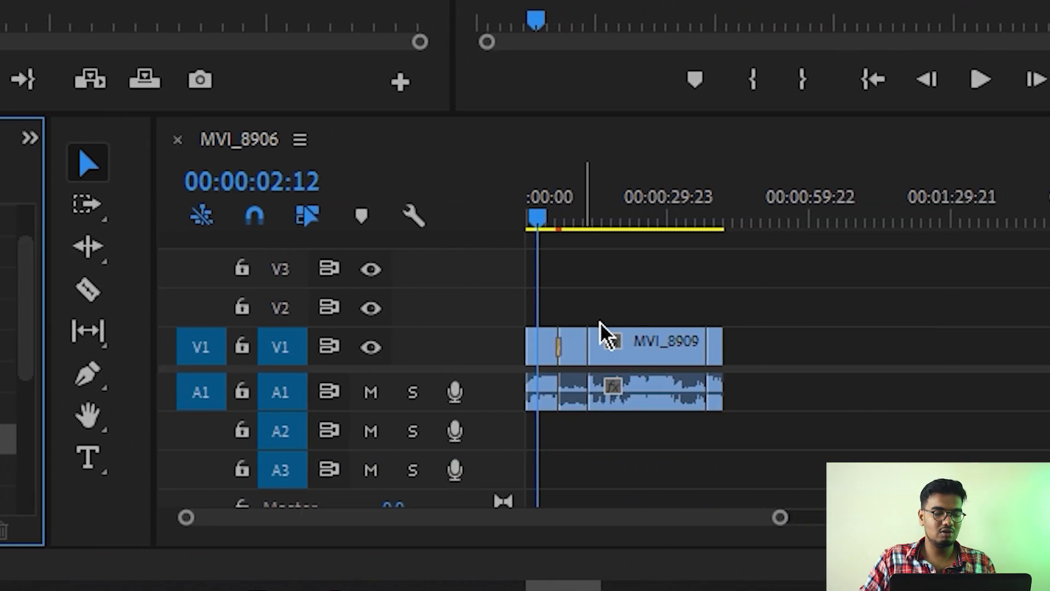
Step: Preview the cross dissolve and save the project
{"action": "left_click", "coordinate": [512, 221]}
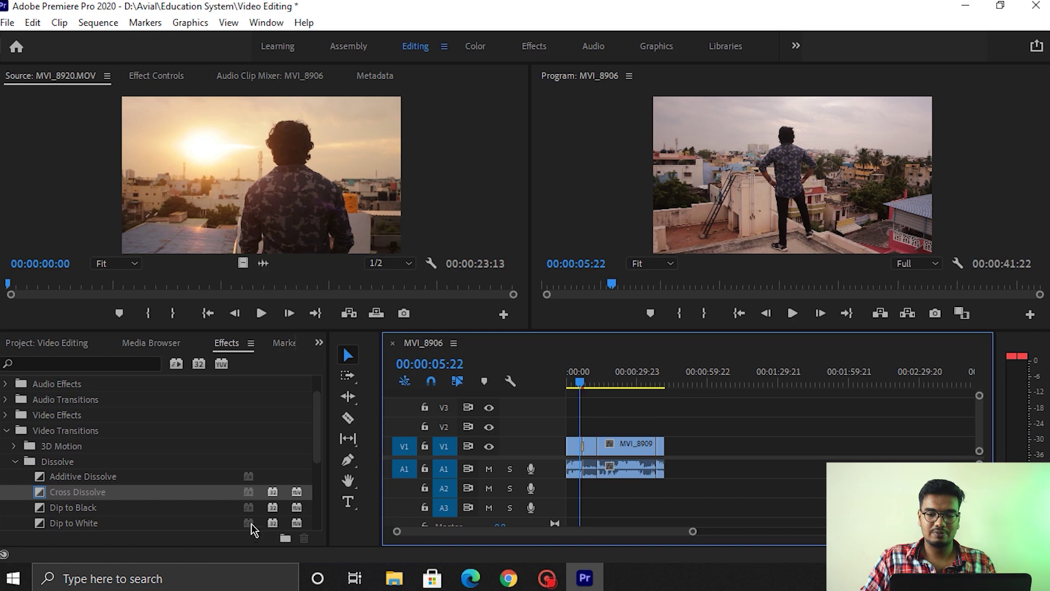
{"action": "left_click", "coordinate": [126, 495]}
{"action": "key", "text": "space"}
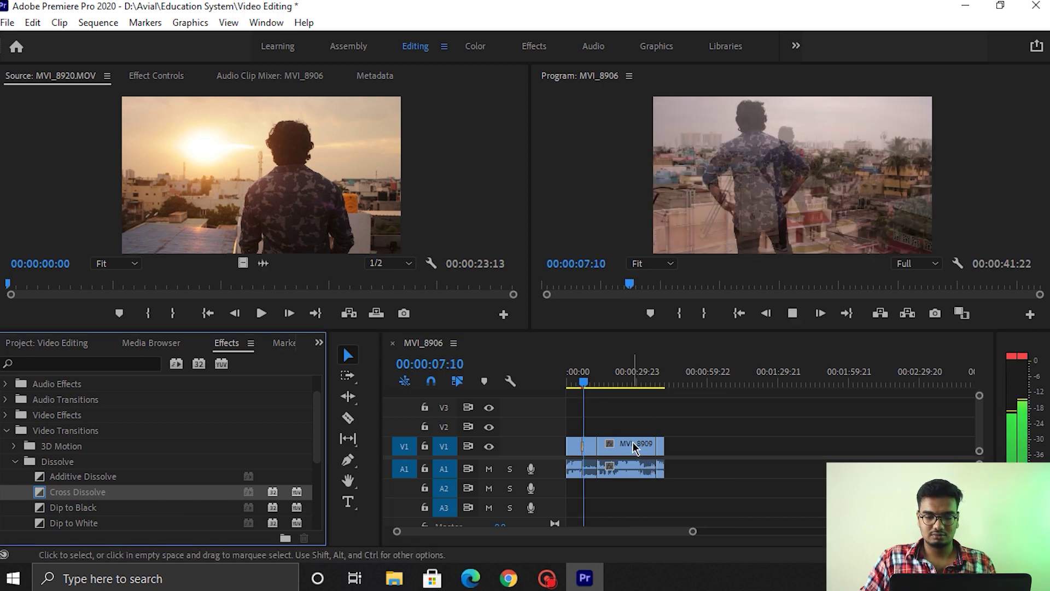
{"action": "key", "text": "space"}
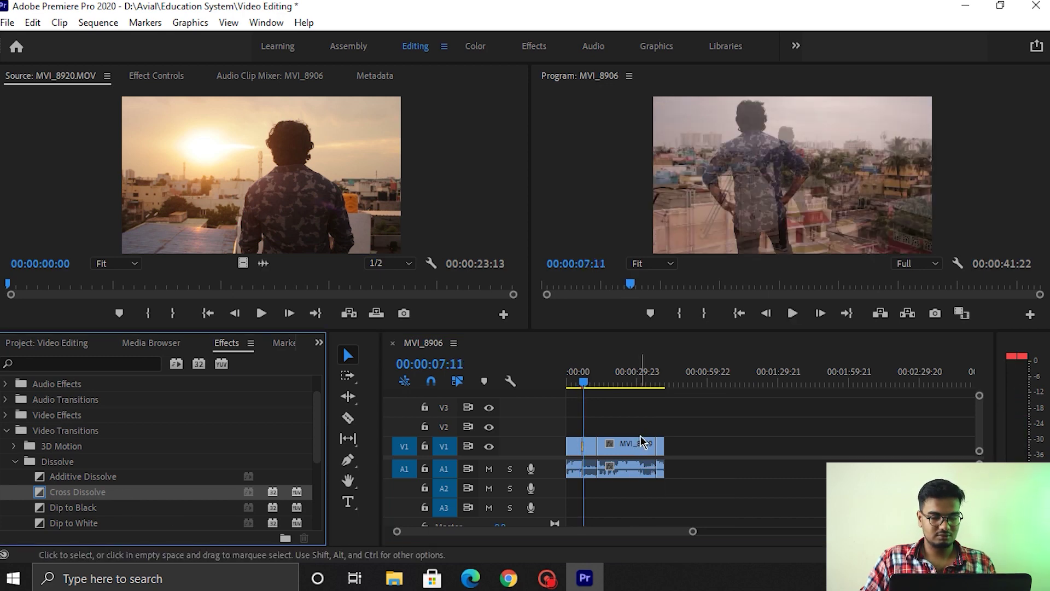
{"action": "key", "text": "ctrl+s"}
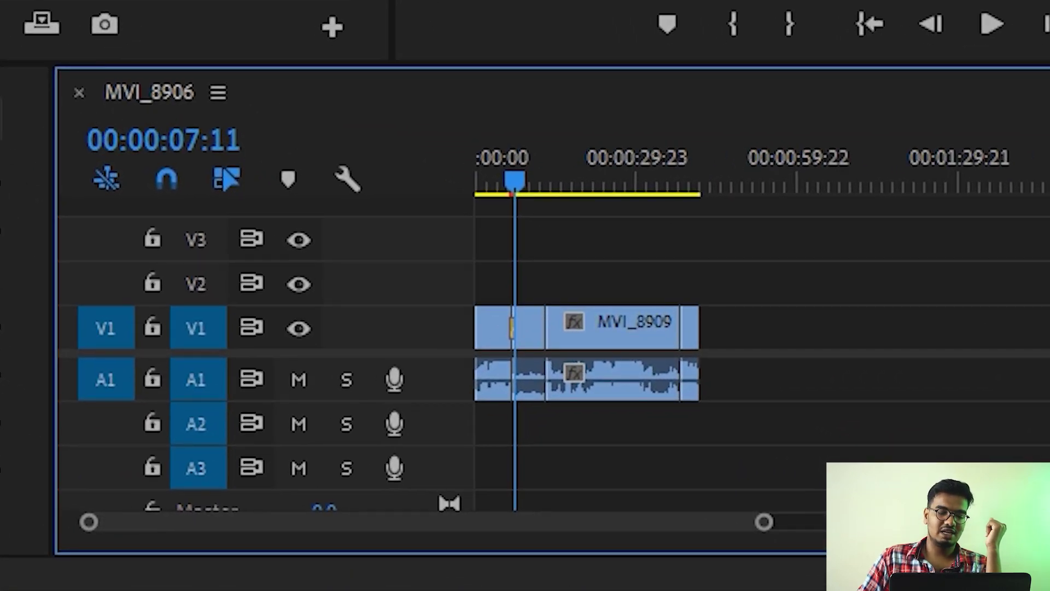
{"action": "left_click", "coordinate": [189, 101]}
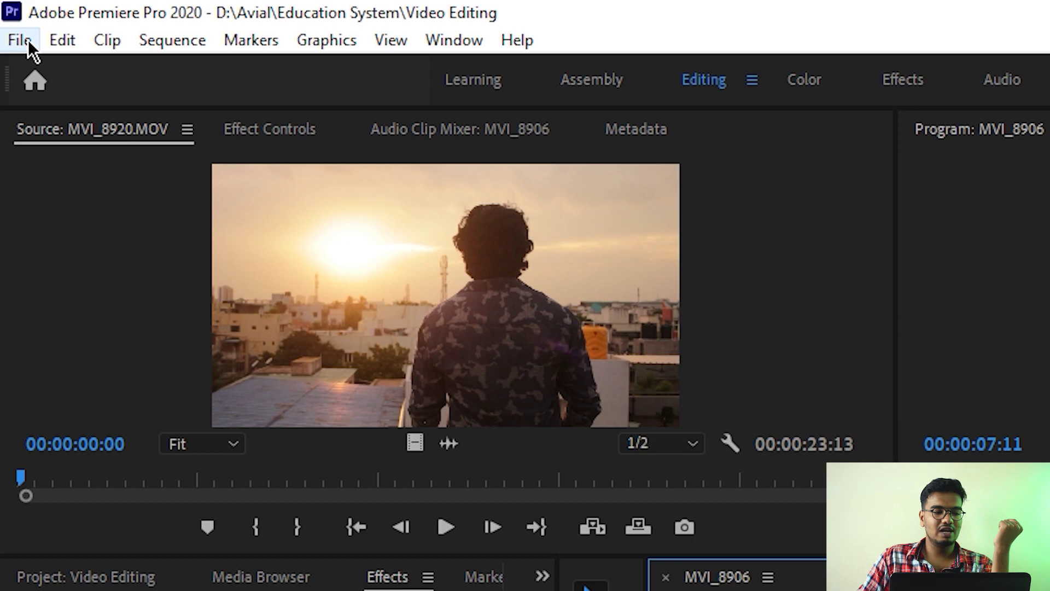
{"action": "left_click", "coordinate": [28, 39]}
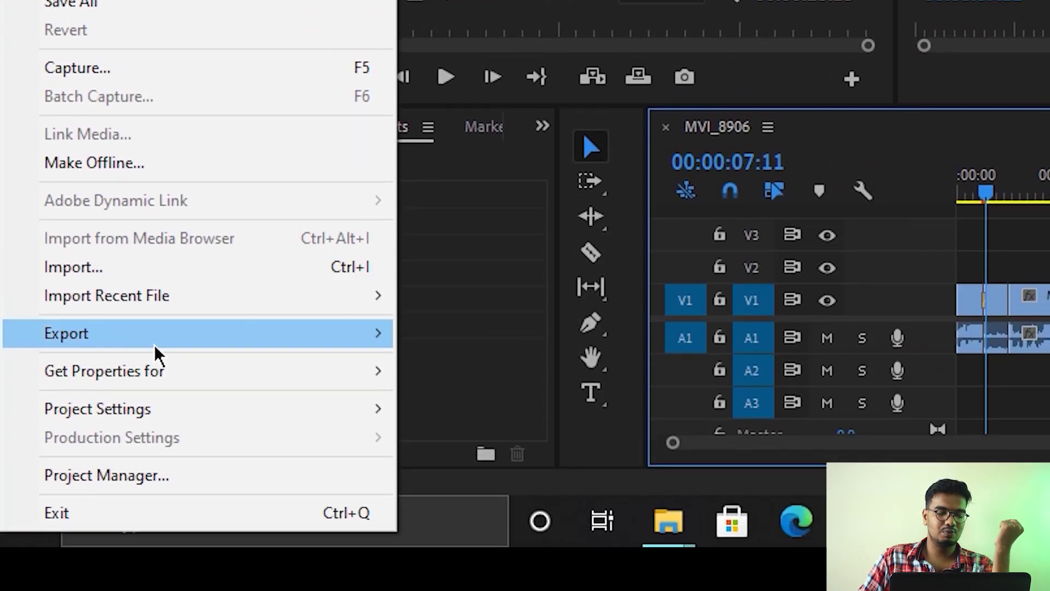
{"action": "mouse_move", "coordinate": [164, 347]}
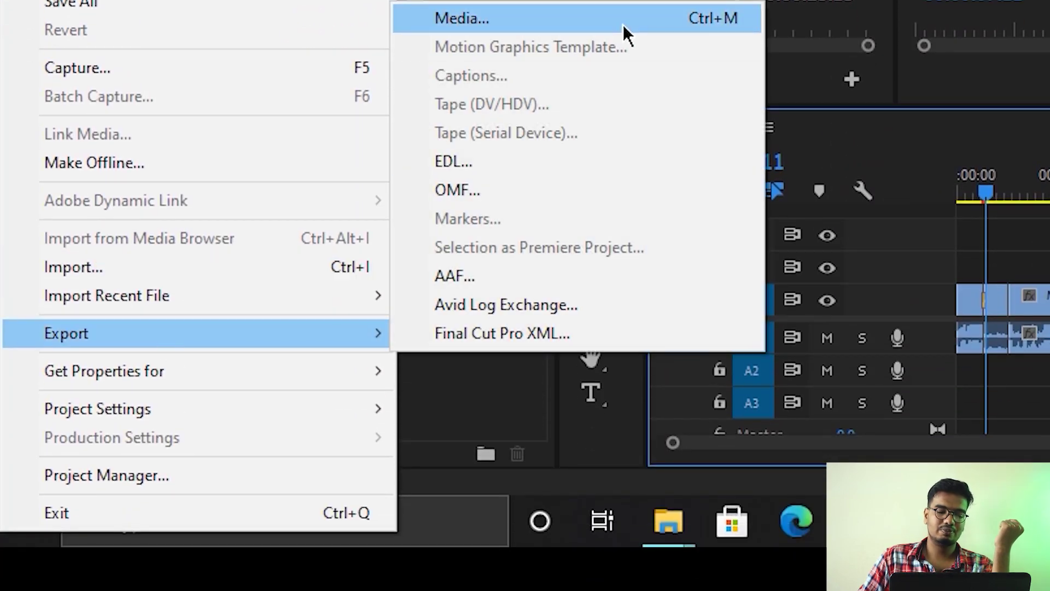
{"action": "left_click", "coordinate": [623, 24]}
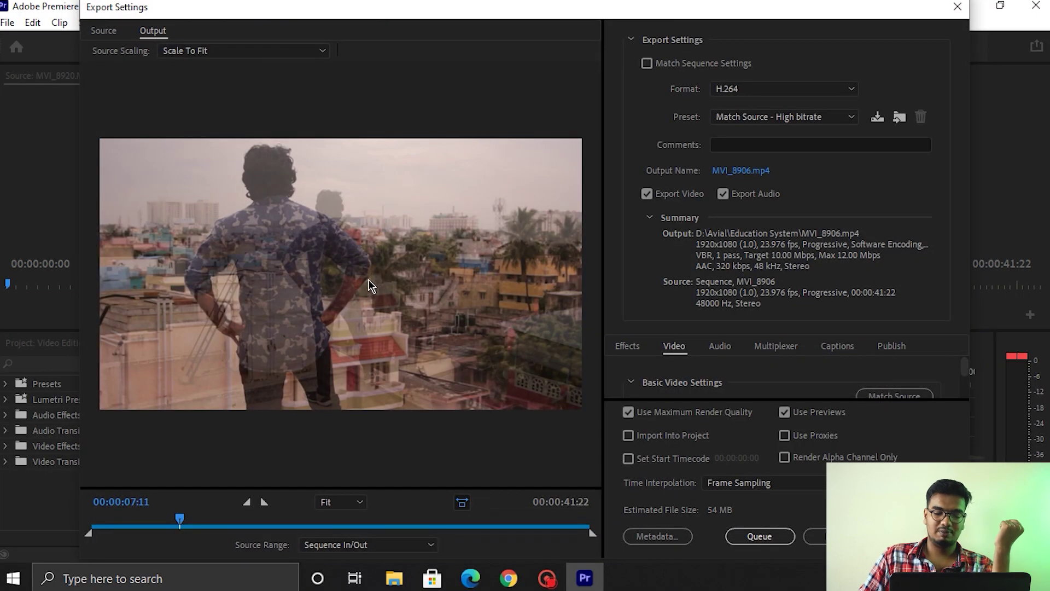
{"action": "left_click", "coordinate": [820, 536]}
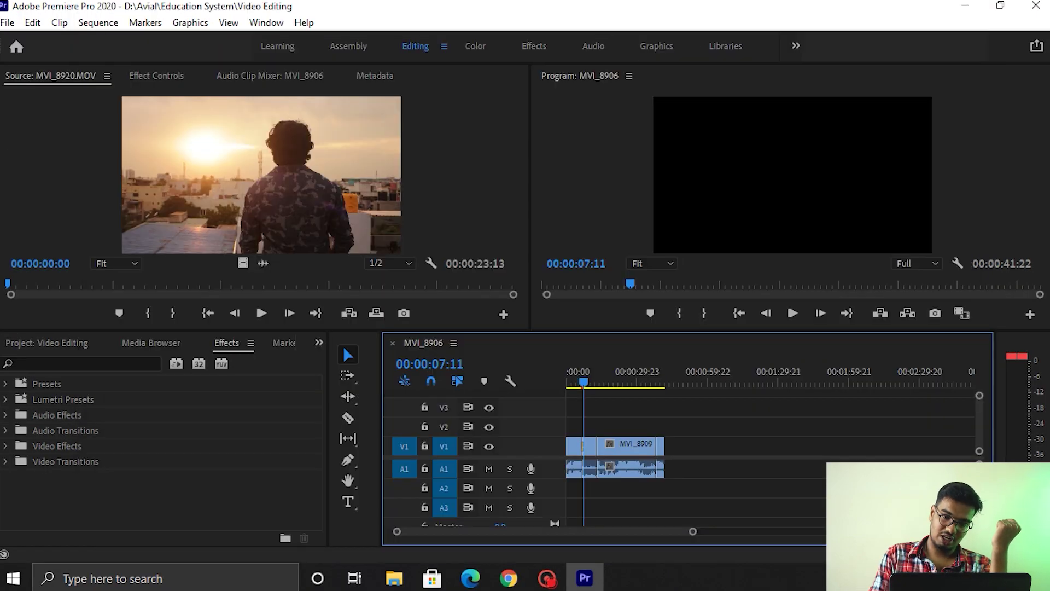
{"action": "key", "text": "ctrl+m"}
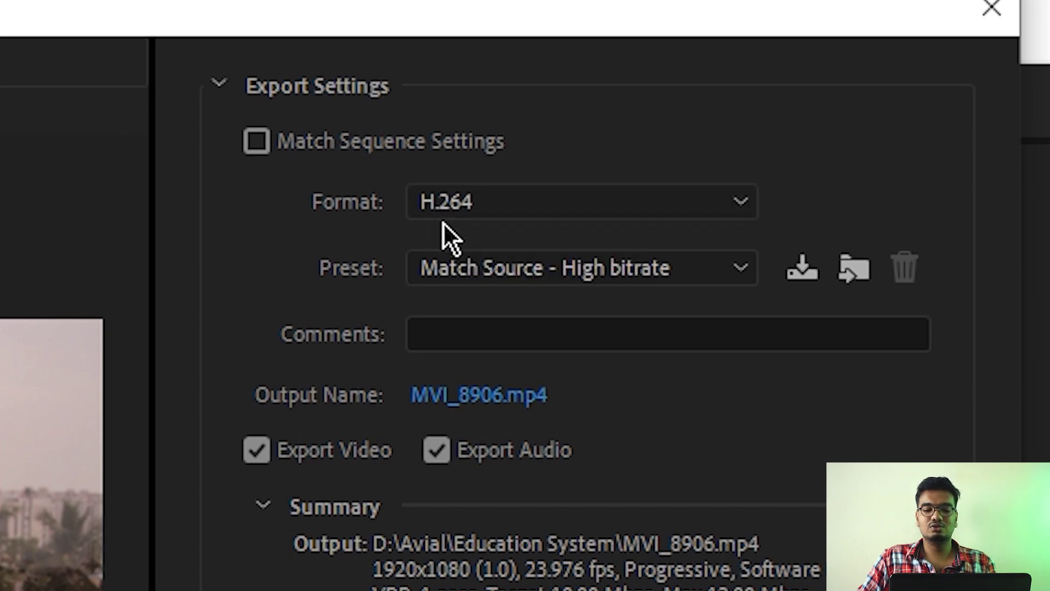
Step: Keep H.264 as the export format and choose the High Quality 1080p HD preset
{"action": "left_click", "coordinate": [568, 202]}
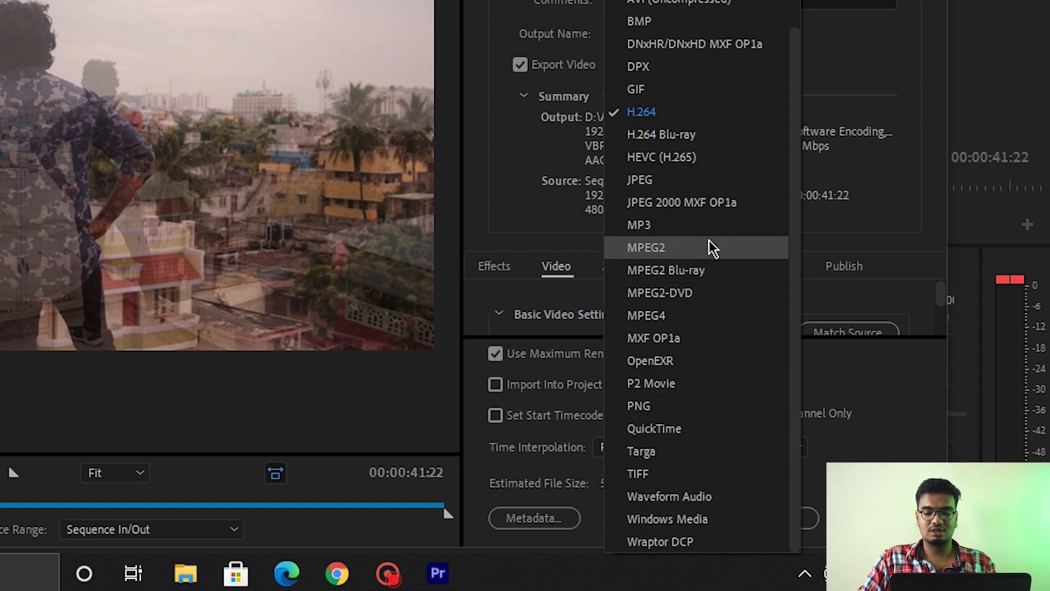
{"action": "left_click", "coordinate": [867, 38]}
{"action": "left_click", "coordinate": [910, 172]}
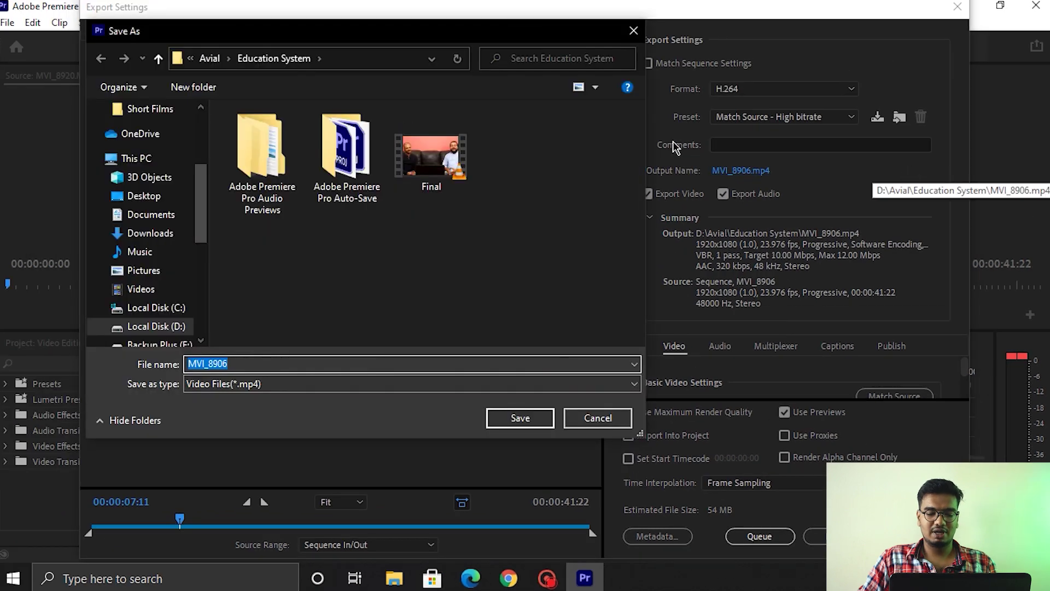
{"action": "left_click", "coordinate": [624, 419]}
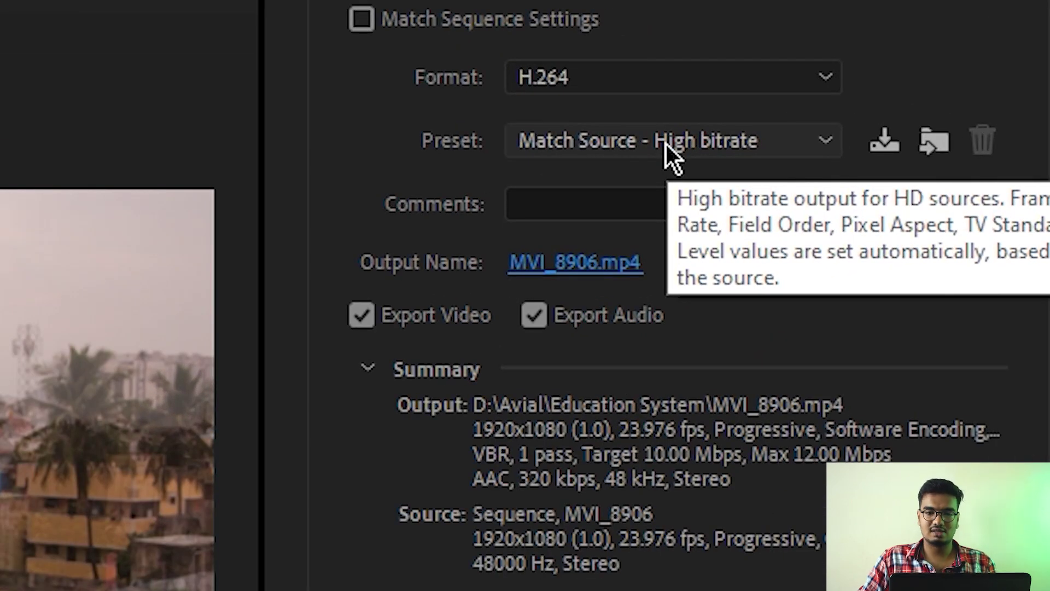
{"action": "left_click", "coordinate": [667, 144]}
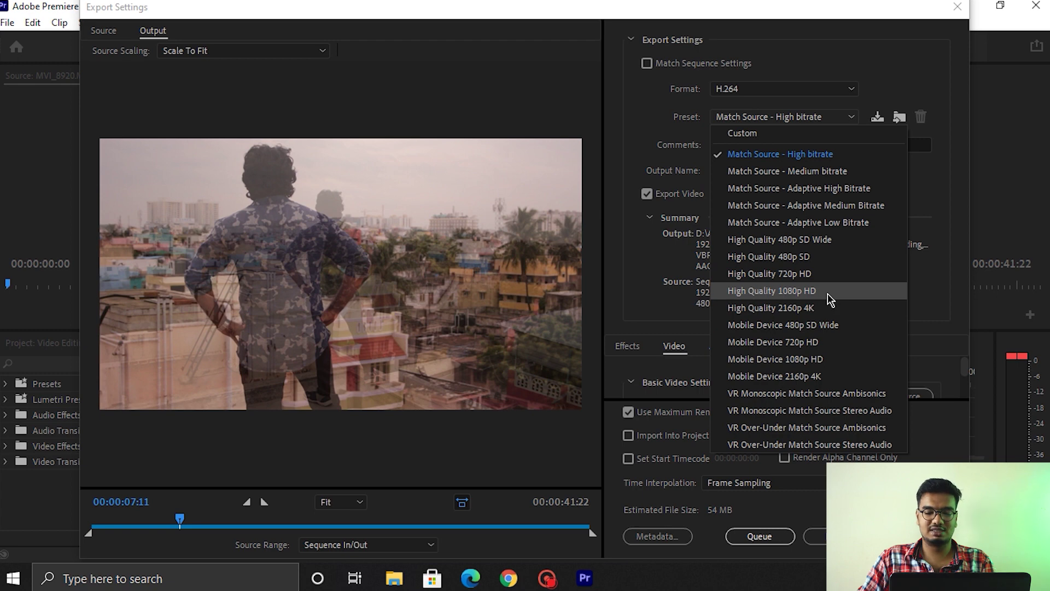
{"action": "left_click", "coordinate": [828, 294]}
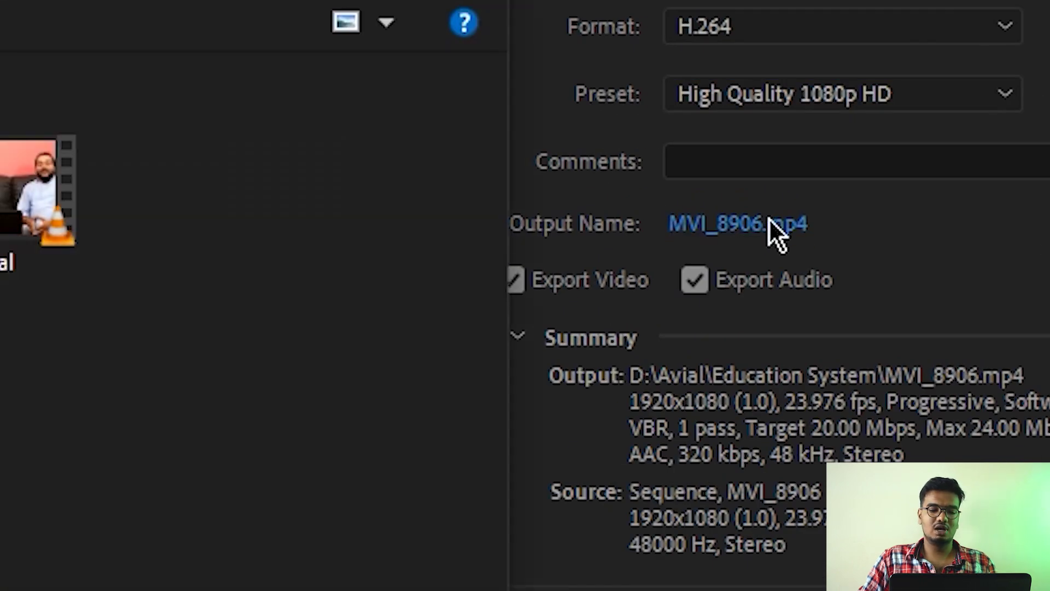
Step: Save the export to the Desktop under the file name 'Video Editing'
{"action": "left_click", "coordinate": [771, 221]}
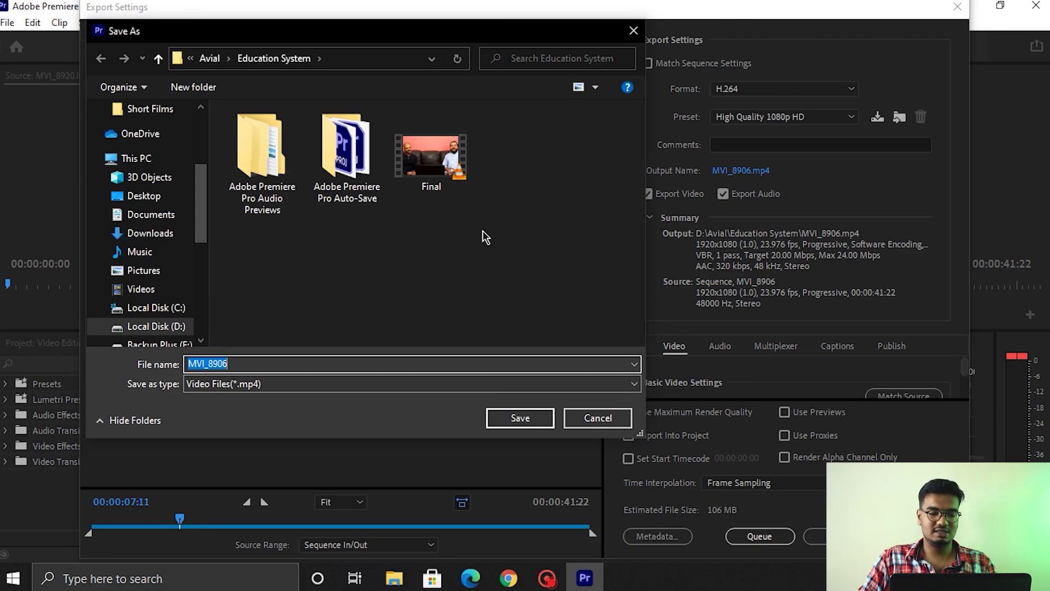
{"action": "left_click", "coordinate": [149, 201]}
{"action": "left_click", "coordinate": [292, 363]}
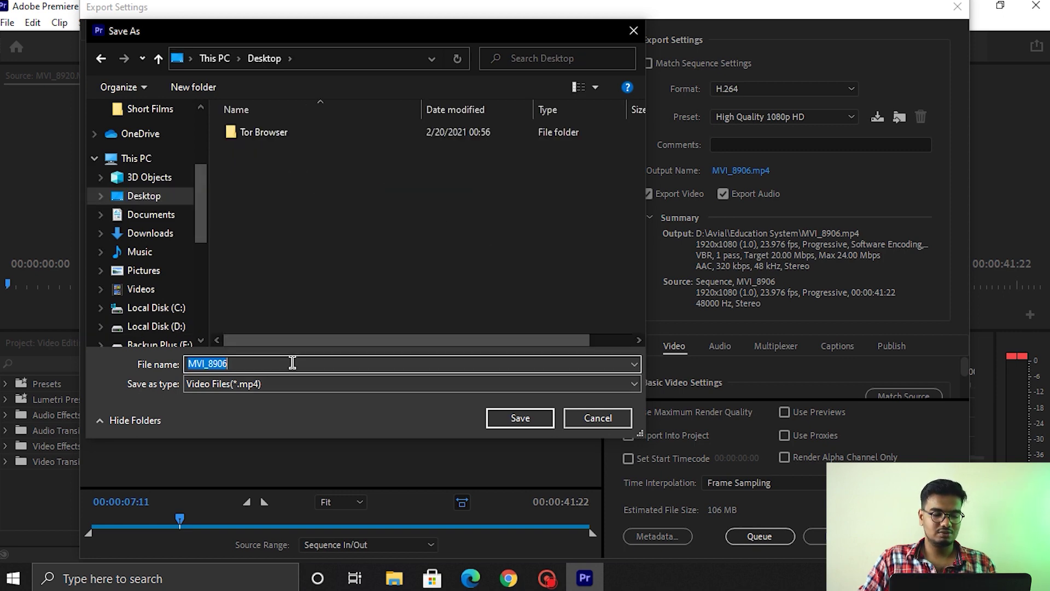
{"action": "key", "text": "BackSpace"}
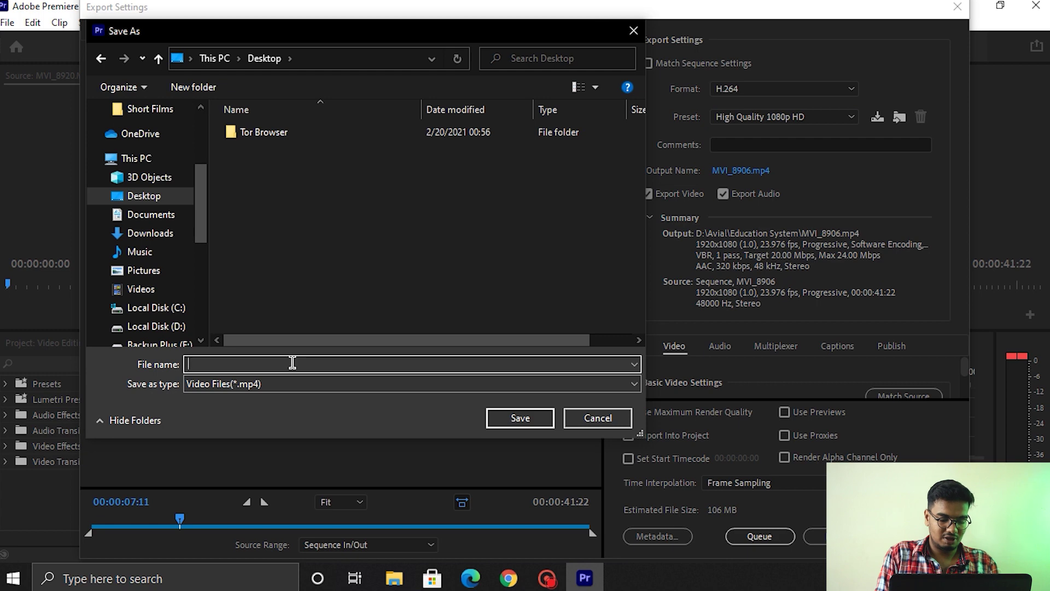
{"action": "type", "text": "Video Editing"}
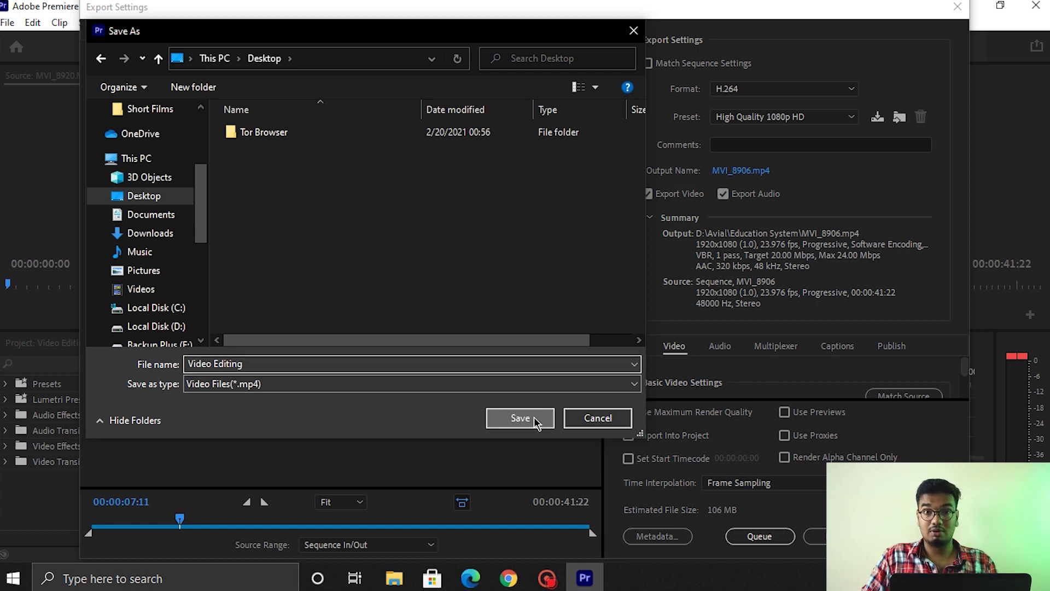
{"action": "left_click", "coordinate": [533, 420]}
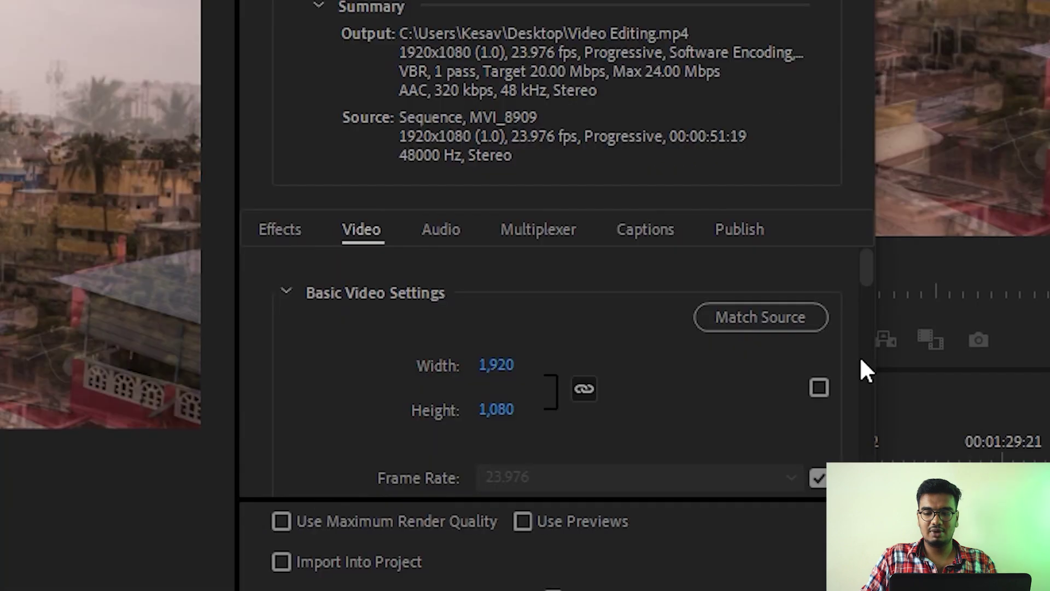
Step: Scroll to Bitrate Settings and set the Target Bitrate to 8 Mbps
{"action": "scroll", "coordinate": [861, 362], "scroll_direction": "down", "scroll_amount": 2}
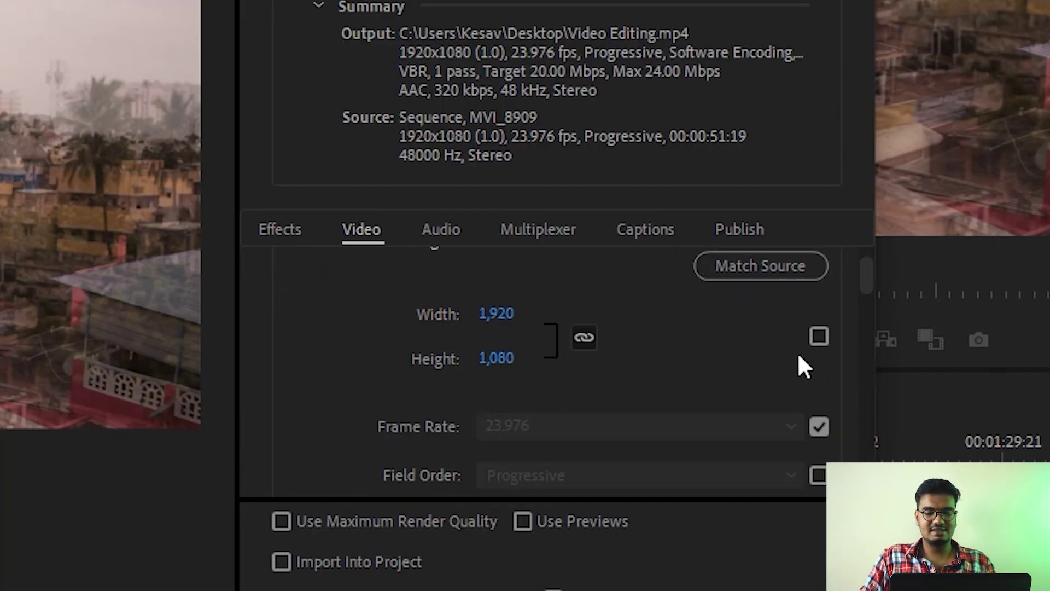
{"action": "scroll", "coordinate": [791, 361], "scroll_direction": "down", "scroll_amount": 3}
{"action": "scroll", "coordinate": [860, 367], "scroll_direction": "down", "scroll_amount": 1}
{"action": "scroll", "coordinate": [861, 372], "scroll_direction": "up", "scroll_amount": 1}
{"action": "scroll", "coordinate": [861, 372], "scroll_direction": "down", "scroll_amount": 1}
{"action": "scroll", "coordinate": [862, 373], "scroll_direction": "down", "scroll_amount": 1}
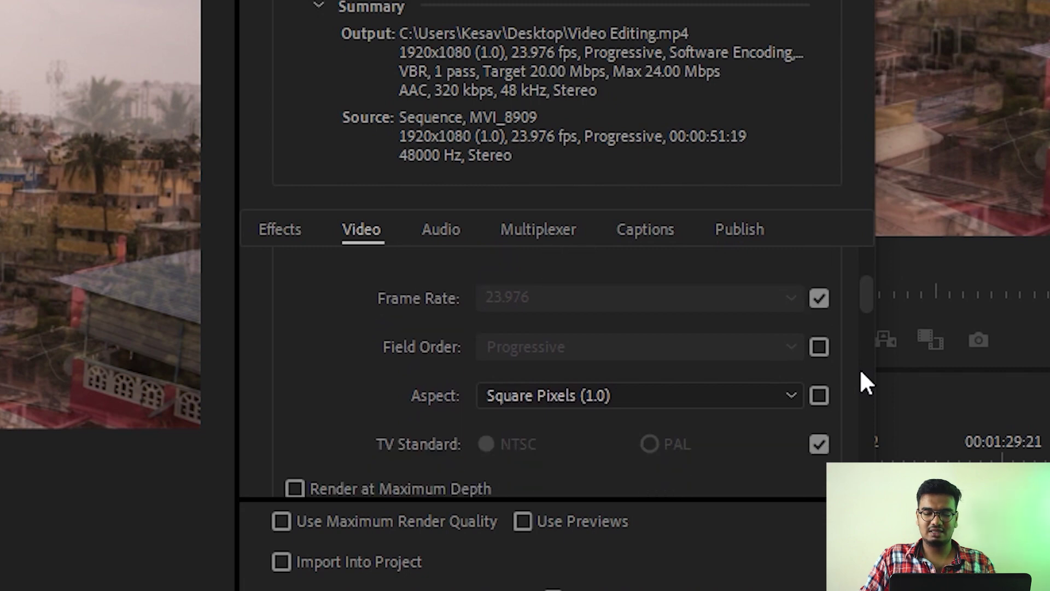
{"action": "scroll", "coordinate": [862, 373], "scroll_direction": "down", "scroll_amount": 2}
{"action": "scroll", "coordinate": [862, 373], "scroll_direction": "down", "scroll_amount": 1}
{"action": "scroll", "coordinate": [861, 373], "scroll_direction": "down", "scroll_amount": 1}
{"action": "scroll", "coordinate": [861, 373], "scroll_direction": "down", "scroll_amount": 2}
{"action": "scroll", "coordinate": [861, 373], "scroll_direction": "down", "scroll_amount": 3}
{"action": "scroll", "coordinate": [861, 373], "scroll_direction": "down", "scroll_amount": 1}
{"action": "scroll", "coordinate": [861, 373], "scroll_direction": "down", "scroll_amount": 4}
{"action": "scroll", "coordinate": [861, 374], "scroll_direction": "down", "scroll_amount": 4}
{"action": "scroll", "coordinate": [861, 373], "scroll_direction": "down", "scroll_amount": 3}
{"action": "scroll", "coordinate": [861, 374], "scroll_direction": "down", "scroll_amount": 3}
{"action": "scroll", "coordinate": [861, 374], "scroll_direction": "down", "scroll_amount": 3}
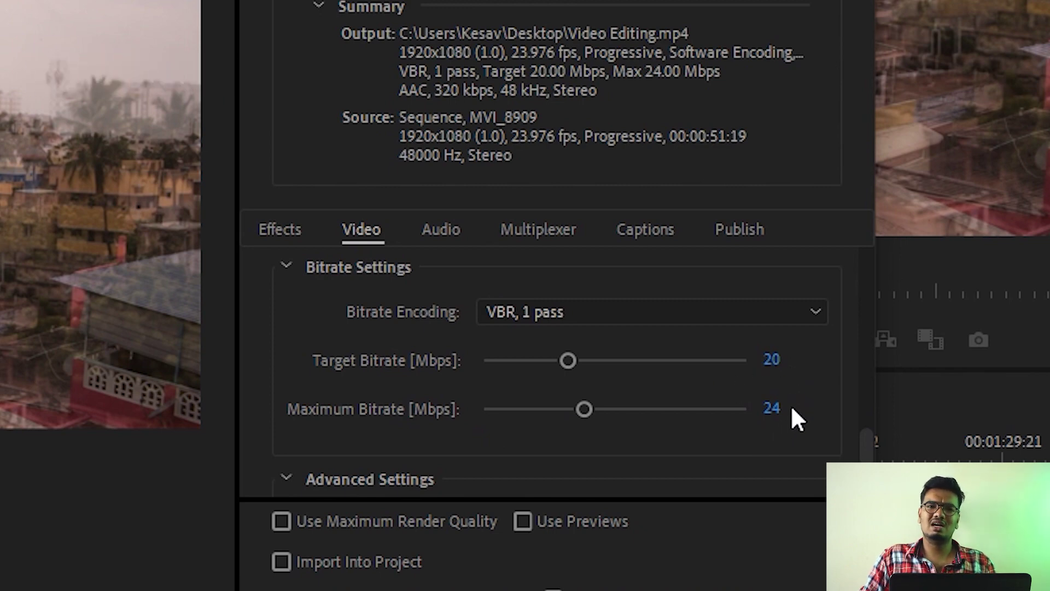
{"action": "left_click", "coordinate": [774, 358]}
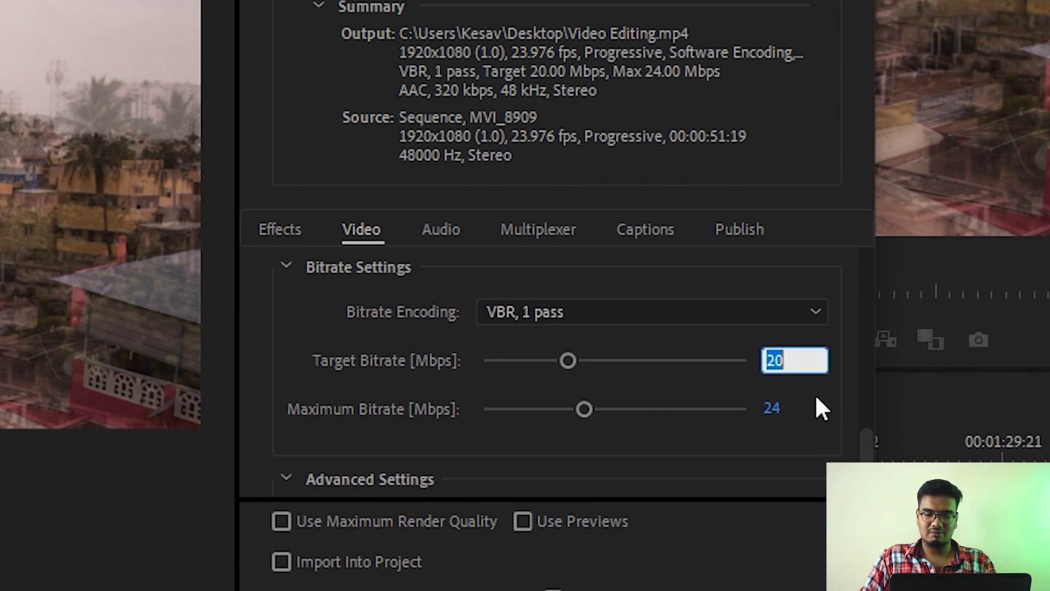
{"action": "type", "text": "8"}
{"action": "key", "text": "Return"}
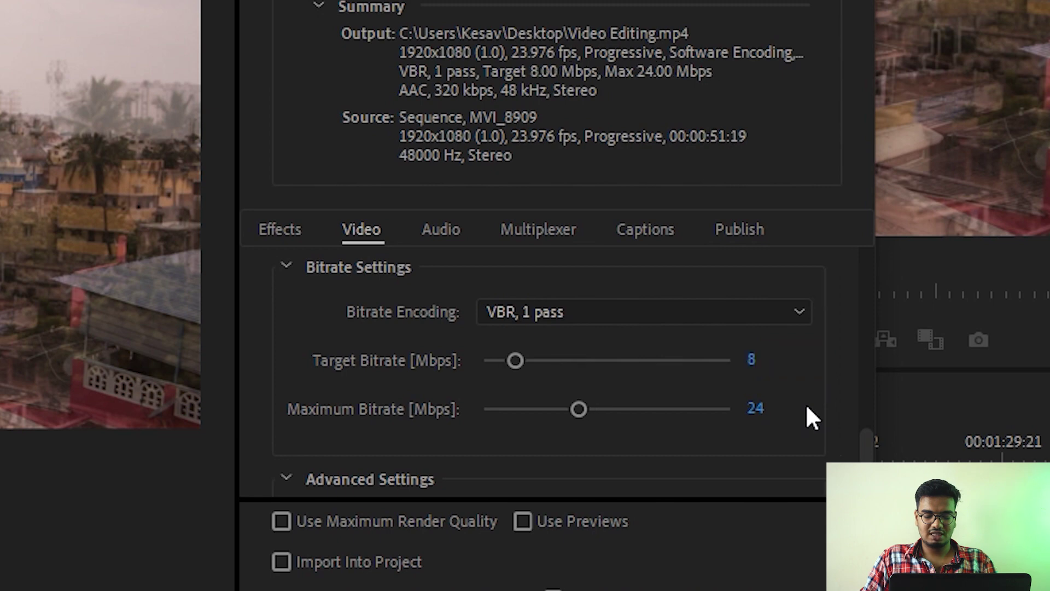
Step: Set the Maximum Bitrate to 12 Mbps
{"action": "left_click", "coordinate": [757, 410]}
{"action": "type", "text": "1"}
{"action": "key", "text": "Return"}
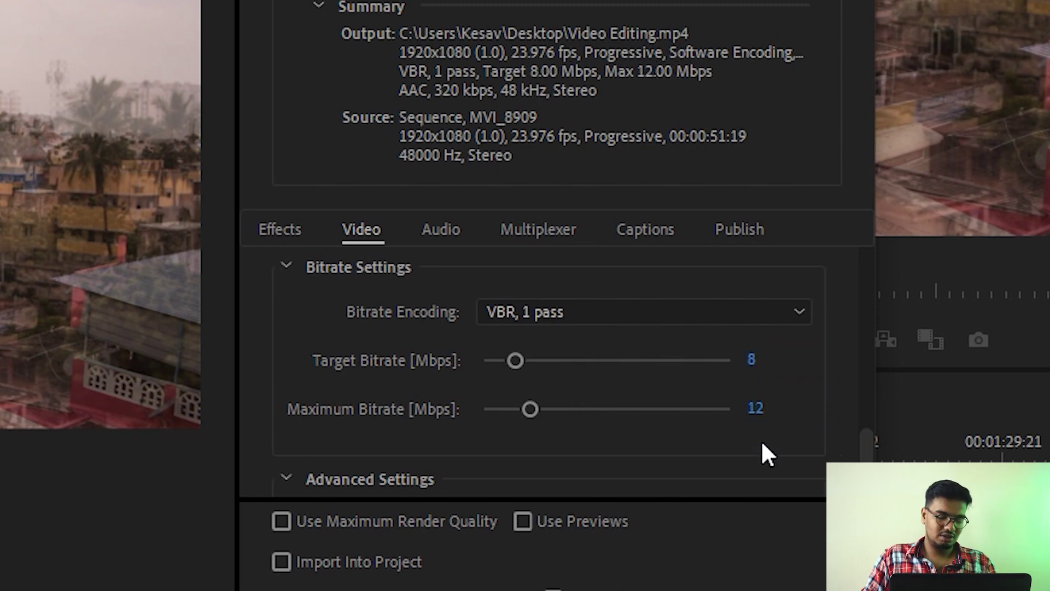
{"action": "scroll", "coordinate": [790, 430], "scroll_direction": "down", "scroll_amount": 3}
{"action": "scroll", "coordinate": [790, 429], "scroll_direction": "down", "scroll_amount": 1}
{"action": "scroll", "coordinate": [790, 429], "scroll_direction": "up", "scroll_amount": 2}
{"action": "scroll", "coordinate": [791, 417], "scroll_direction": "up", "scroll_amount": 2}
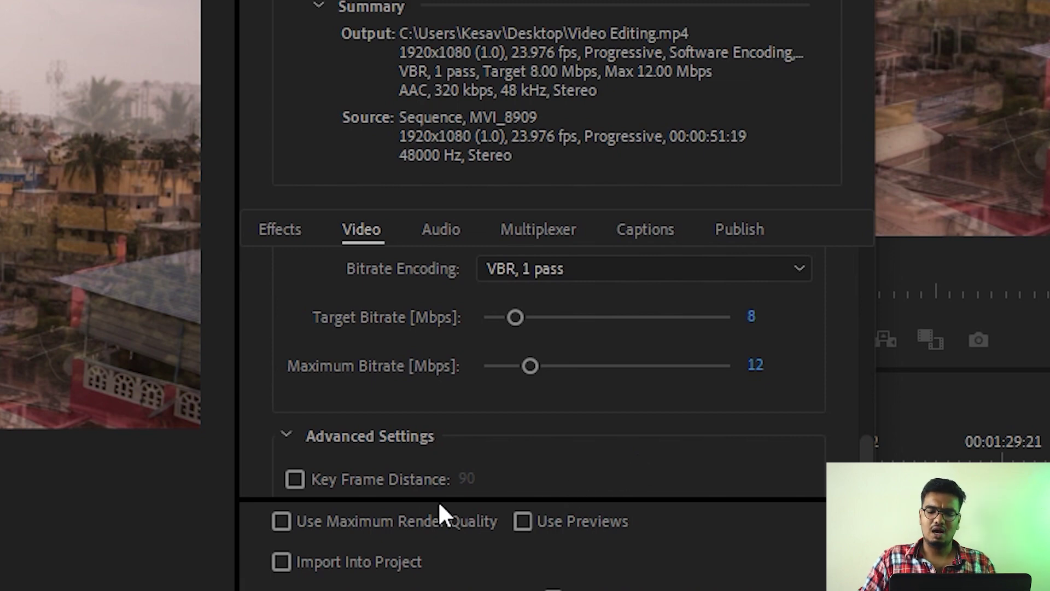
Step: Enable Use Maximum Render Quality and Use Previews, then export Video Editing.mp4
{"action": "left_click", "coordinate": [281, 521]}
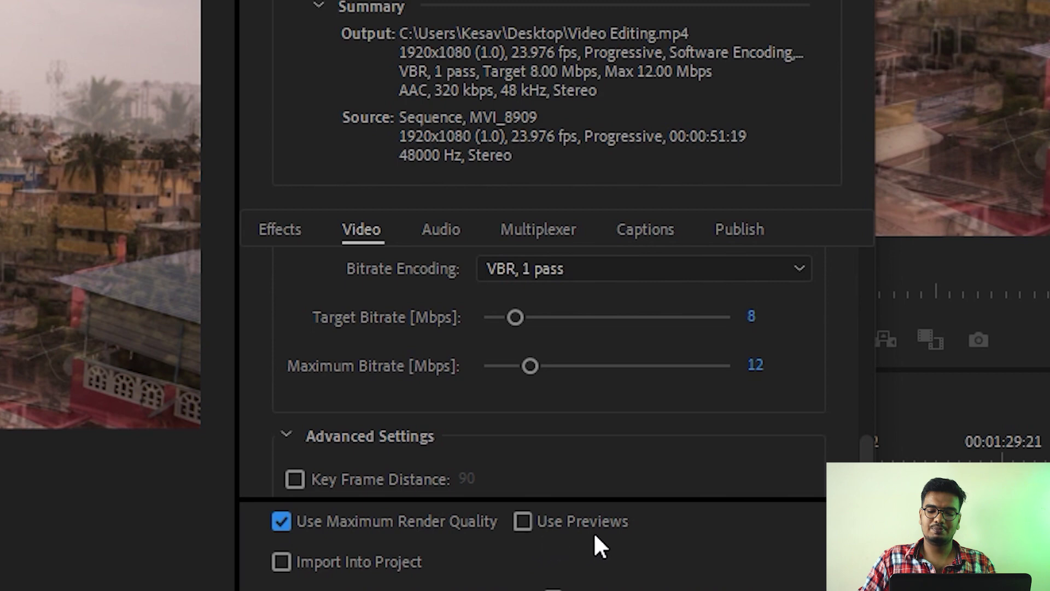
{"action": "mouse_move", "coordinate": [524, 524]}
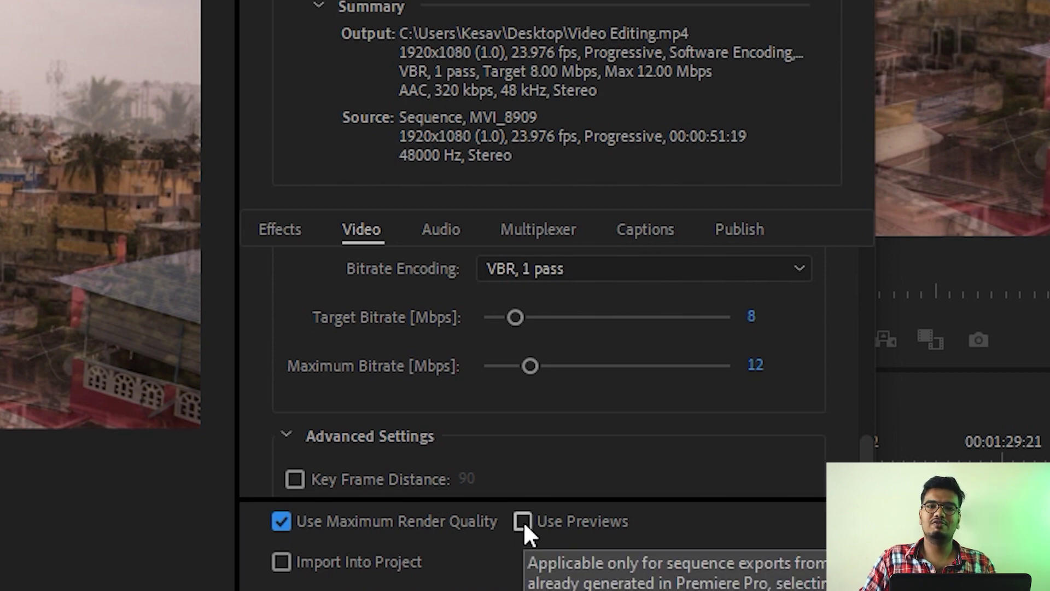
{"action": "left_click", "coordinate": [523, 521]}
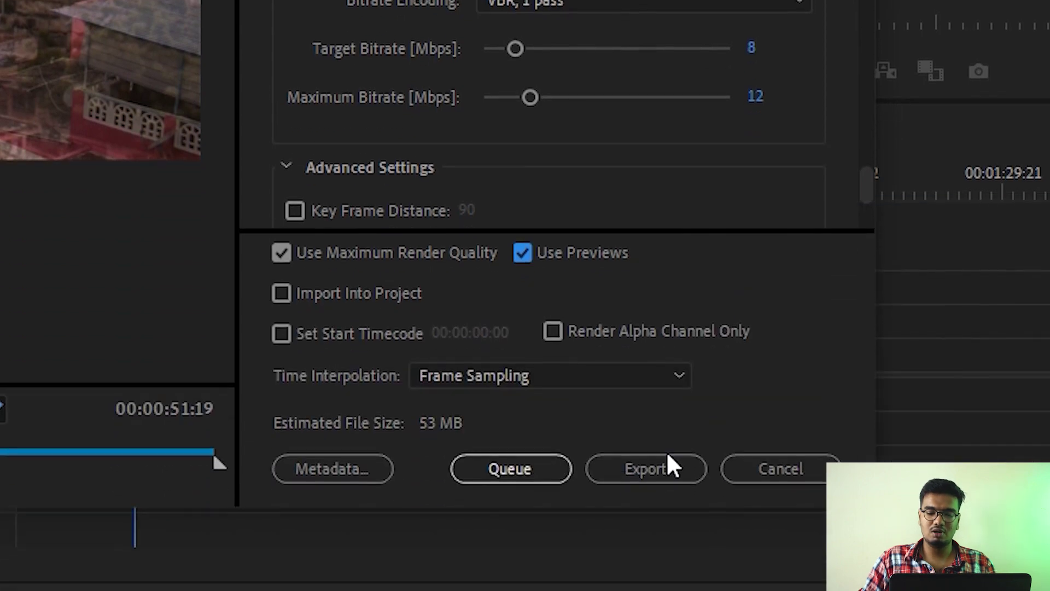
{"action": "left_click", "coordinate": [649, 469]}
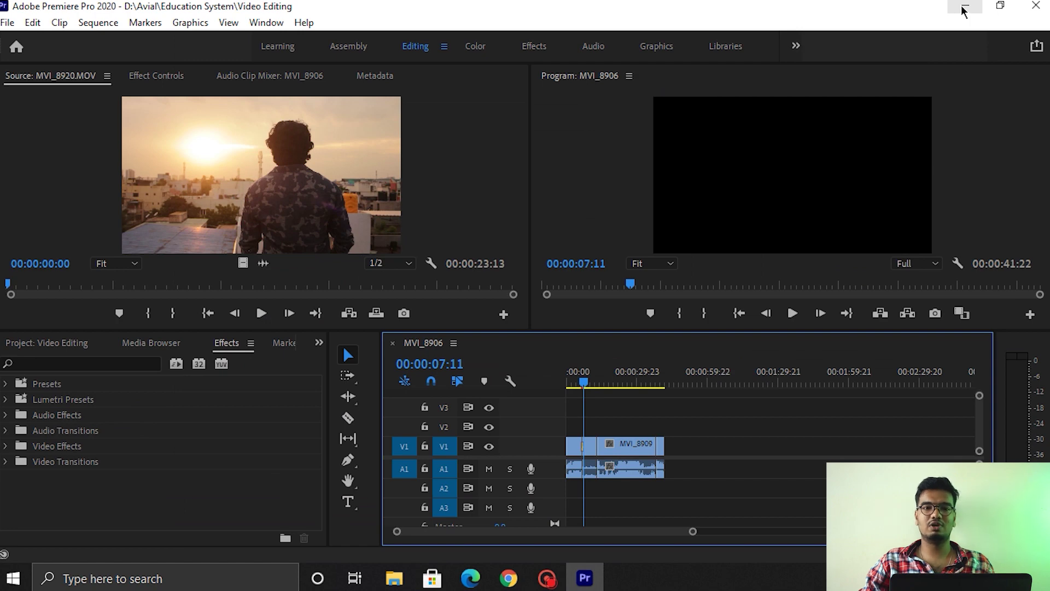
Step: Minimize all windows, refresh the desktop, and open Video Editing.mp4 in VLC
{"action": "left_click", "coordinate": [964, 10]}
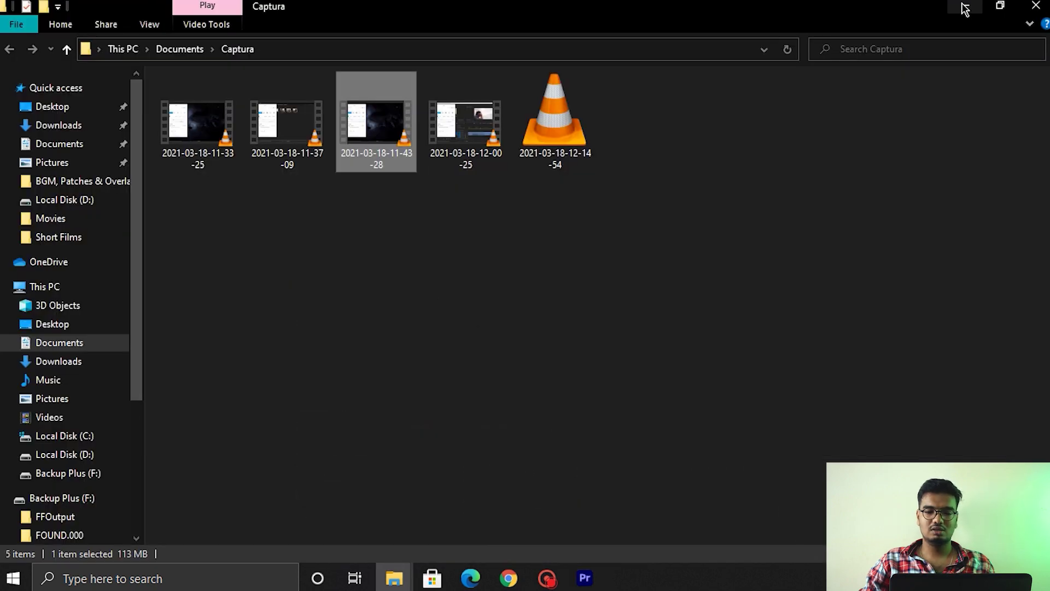
{"action": "left_click", "coordinate": [967, 6]}
{"action": "left_click", "coordinate": [968, 6]}
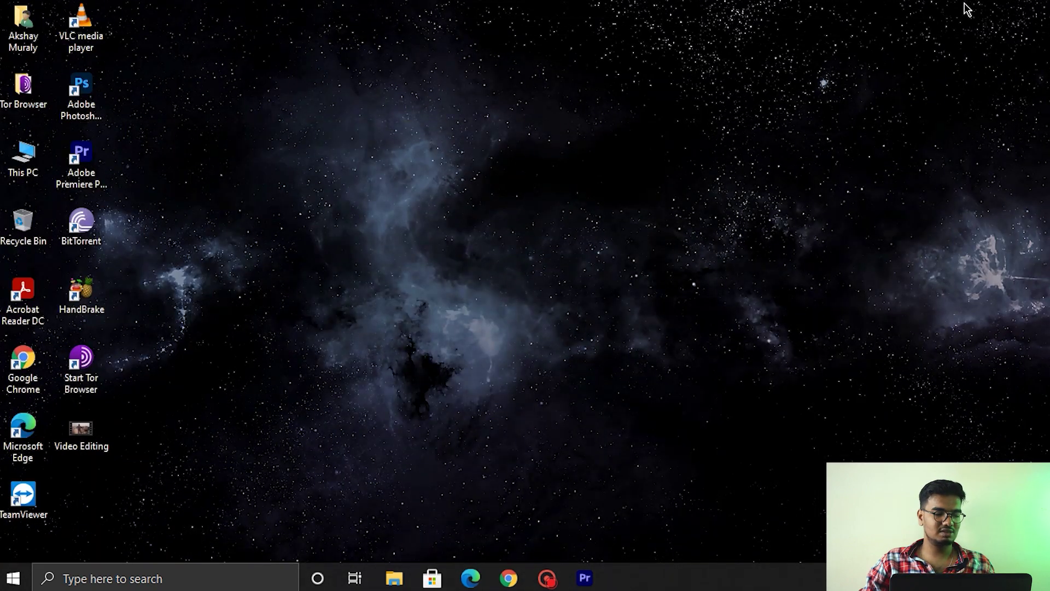
{"action": "right_click", "coordinate": [750, 123]}
{"action": "left_click", "coordinate": [771, 171]}
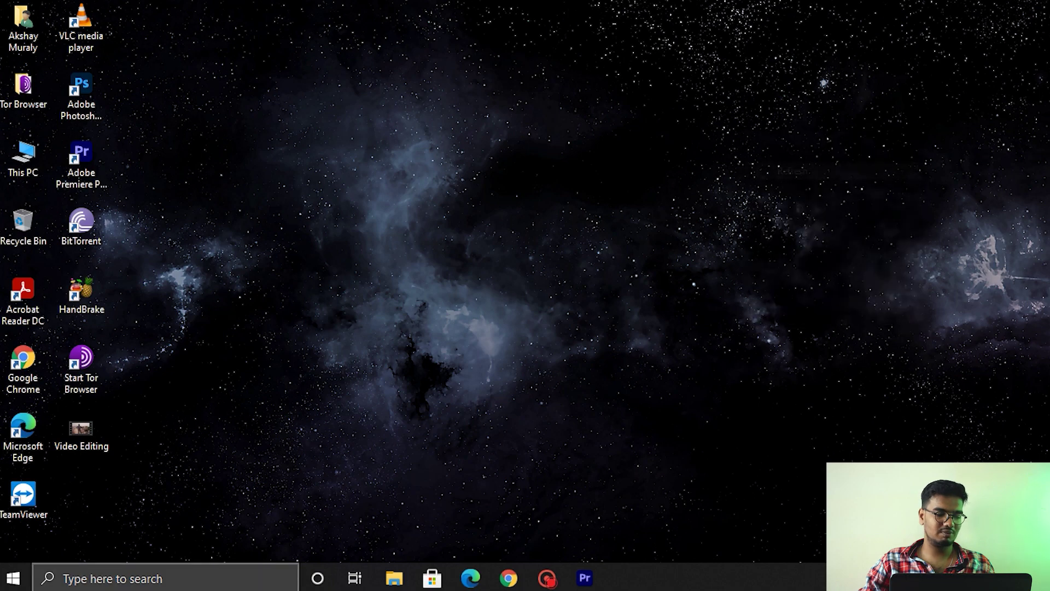
{"action": "double_click", "coordinate": [78, 440]}
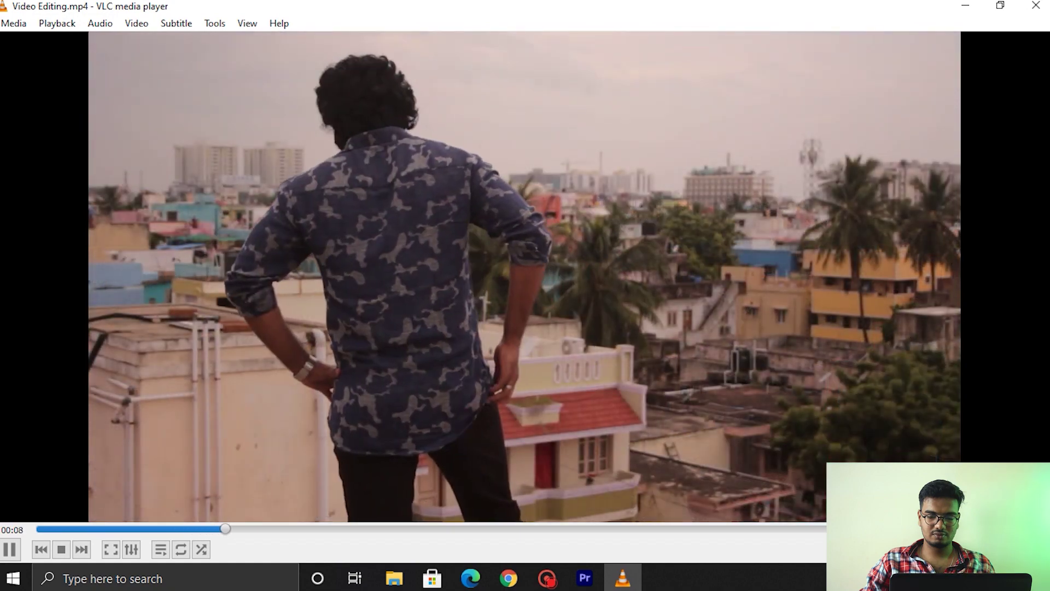
Step: Pause Video Editing.mp4 and jump to 00:23 on the phone-call shot
{"action": "key", "text": "space"}
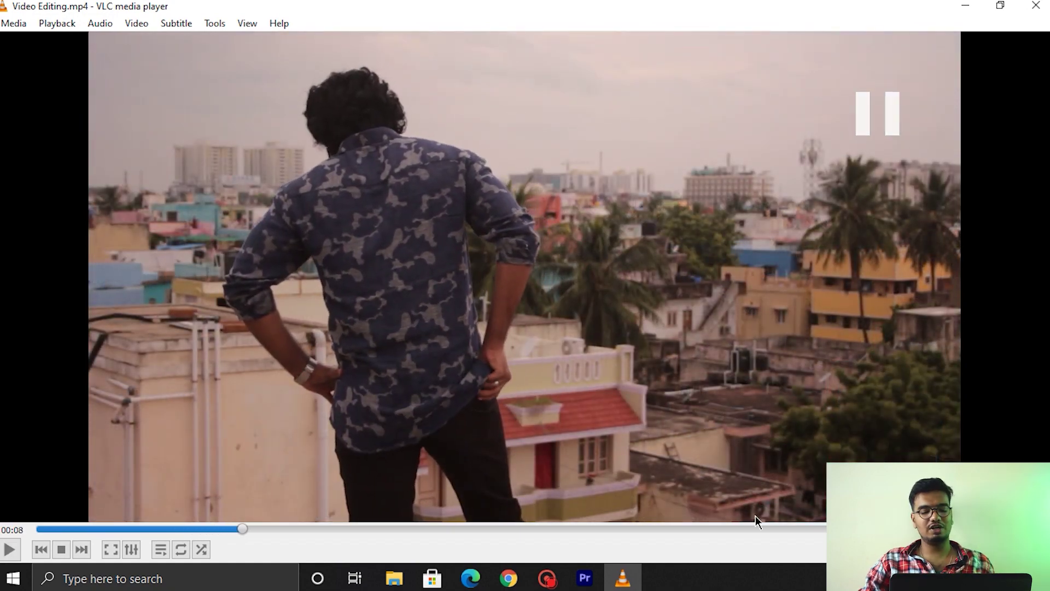
{"action": "left_click", "coordinate": [584, 529]}
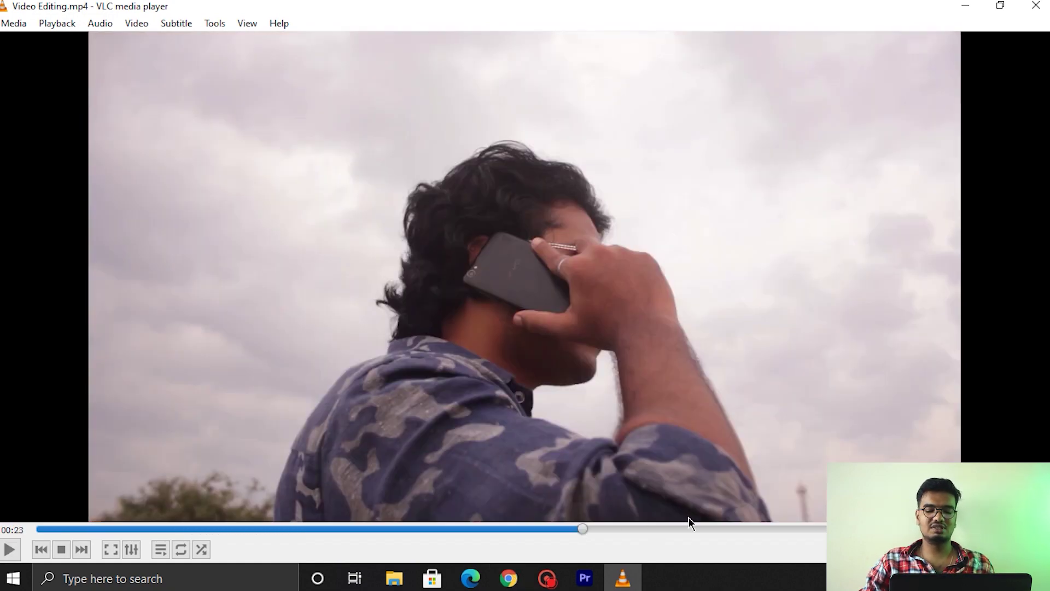